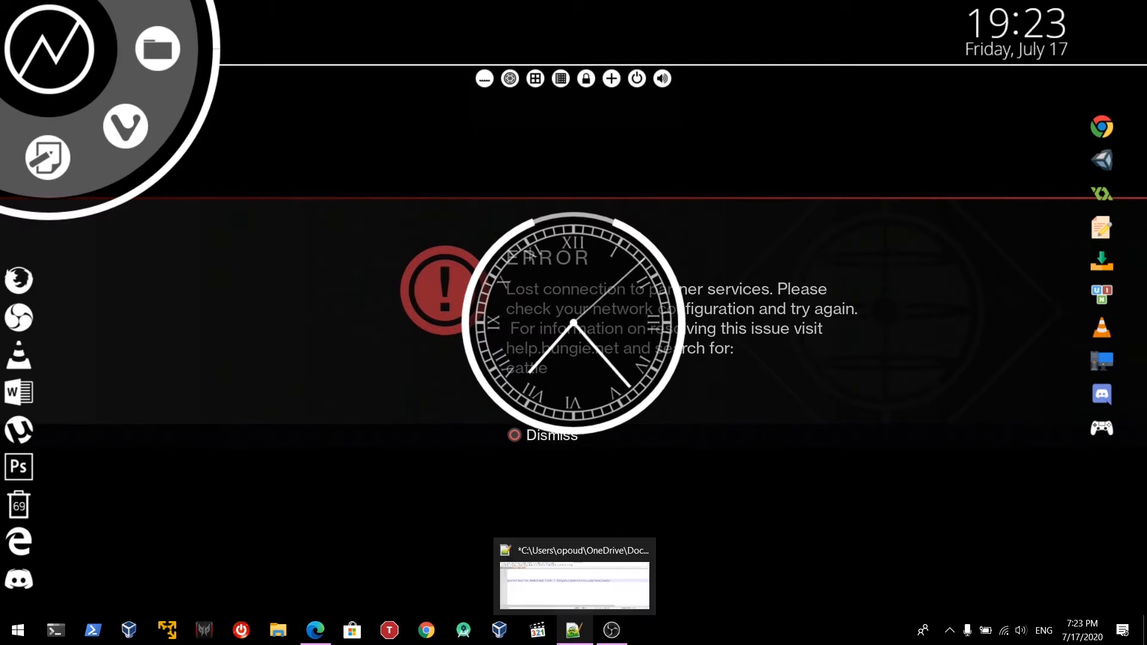
click(574, 630)
drag(417, 166, 793, 170)
right_click(793, 170)
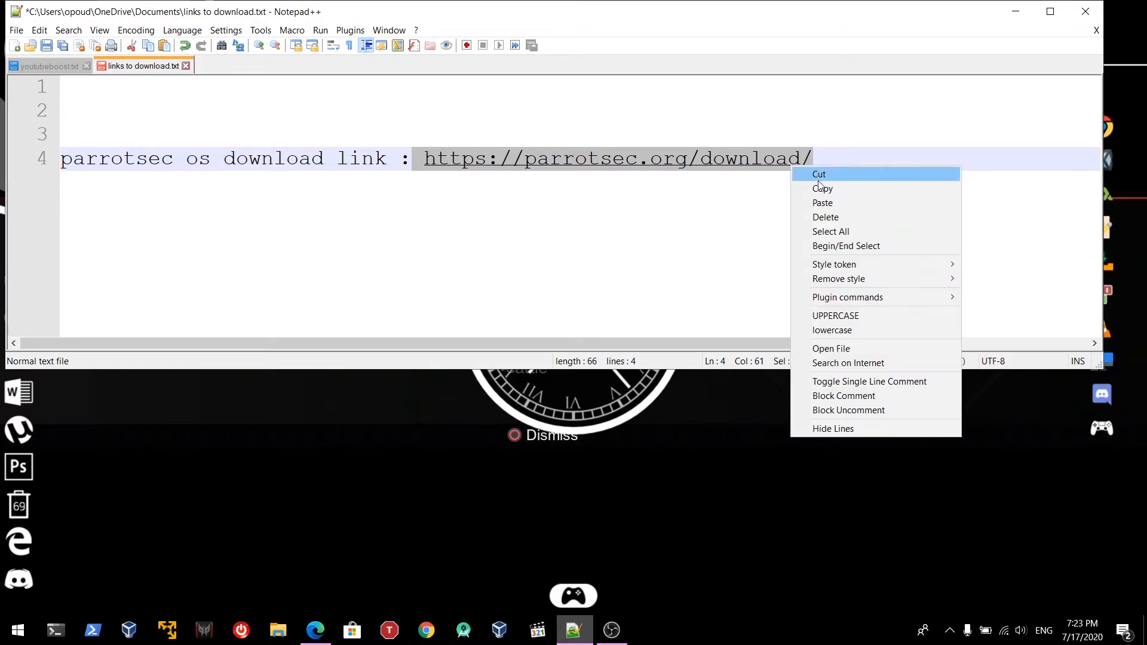
click(819, 187)
click(315, 631)
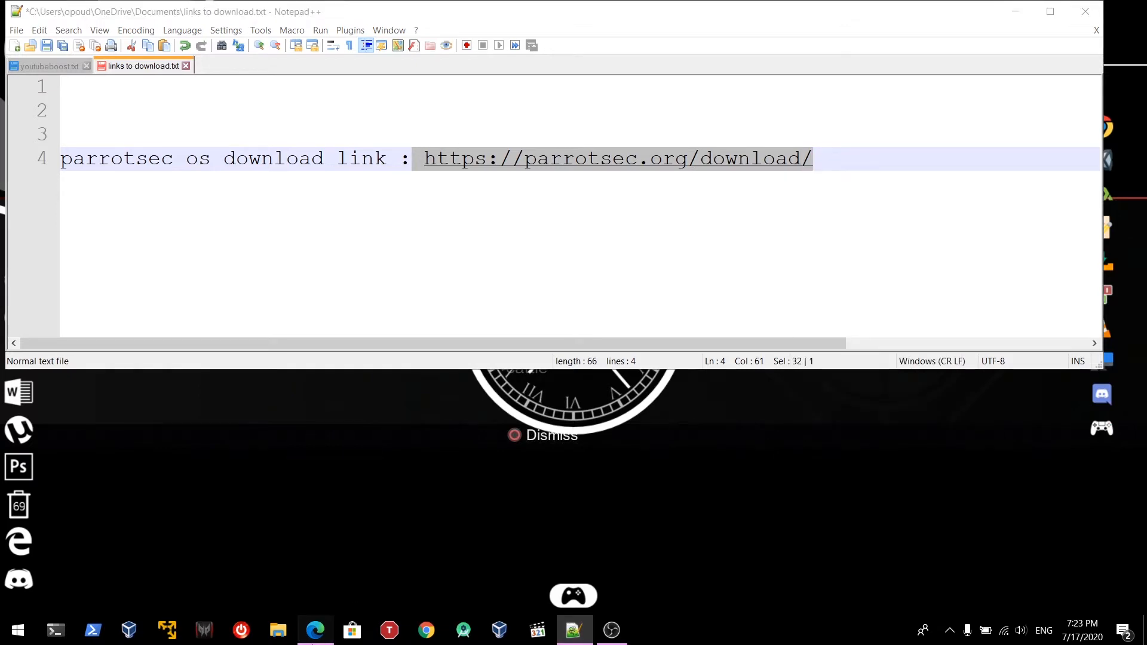
key(ctrl+v)
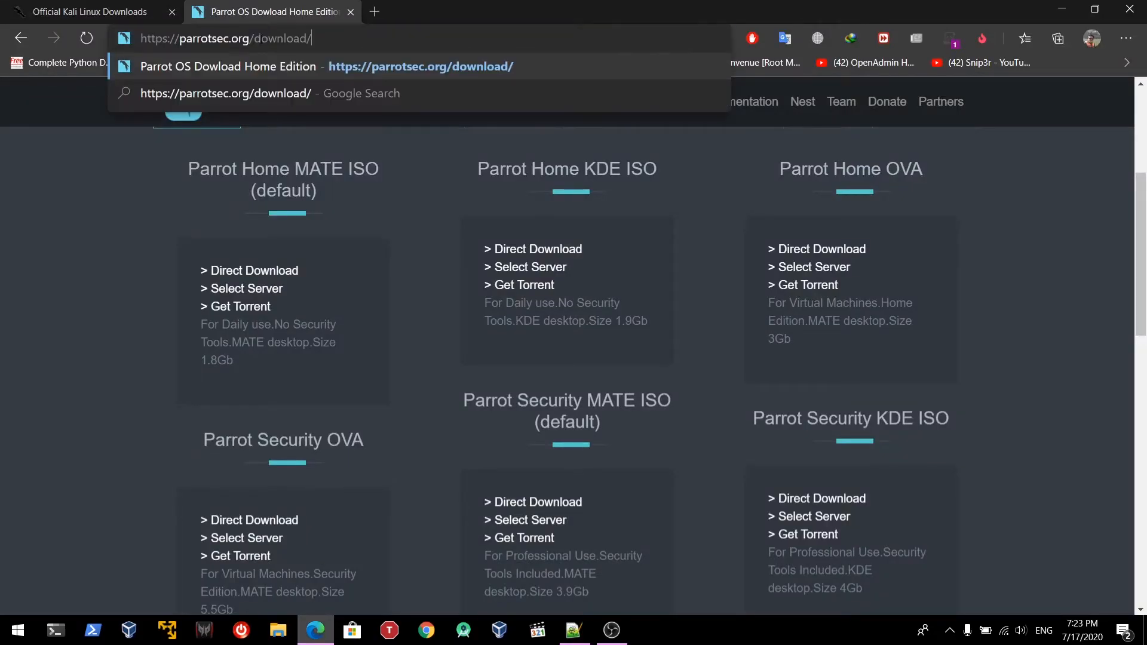
Load the parrotsec.org/download page, close the Kali tab, and scroll to the Parrot Security KDE ISO
key(Return)
click(172, 11)
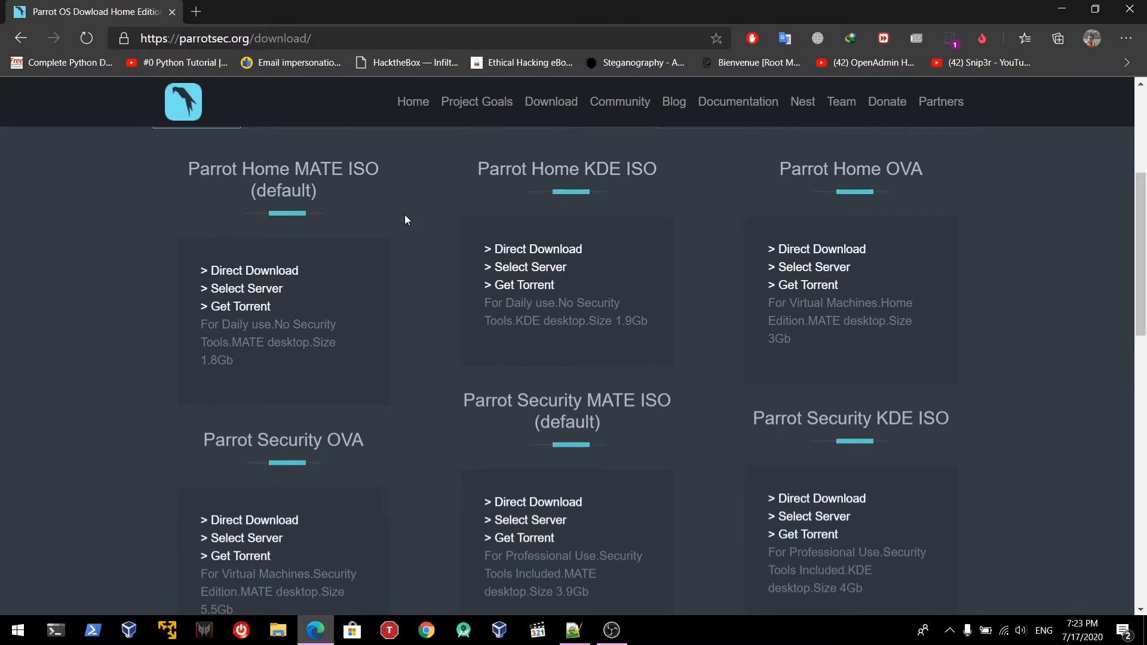
scroll(404, 214, up, 4)
scroll(269, 284, down, 6)
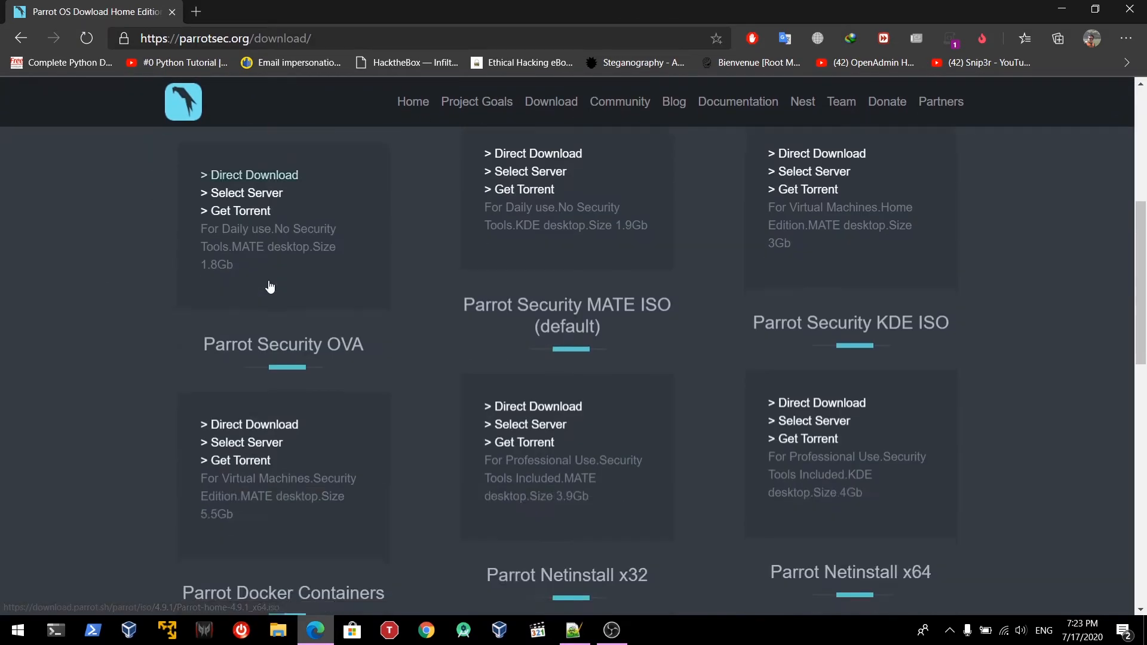
scroll(269, 287, up, 6)
scroll(264, 221, down, 1)
scroll(265, 222, down, 2)
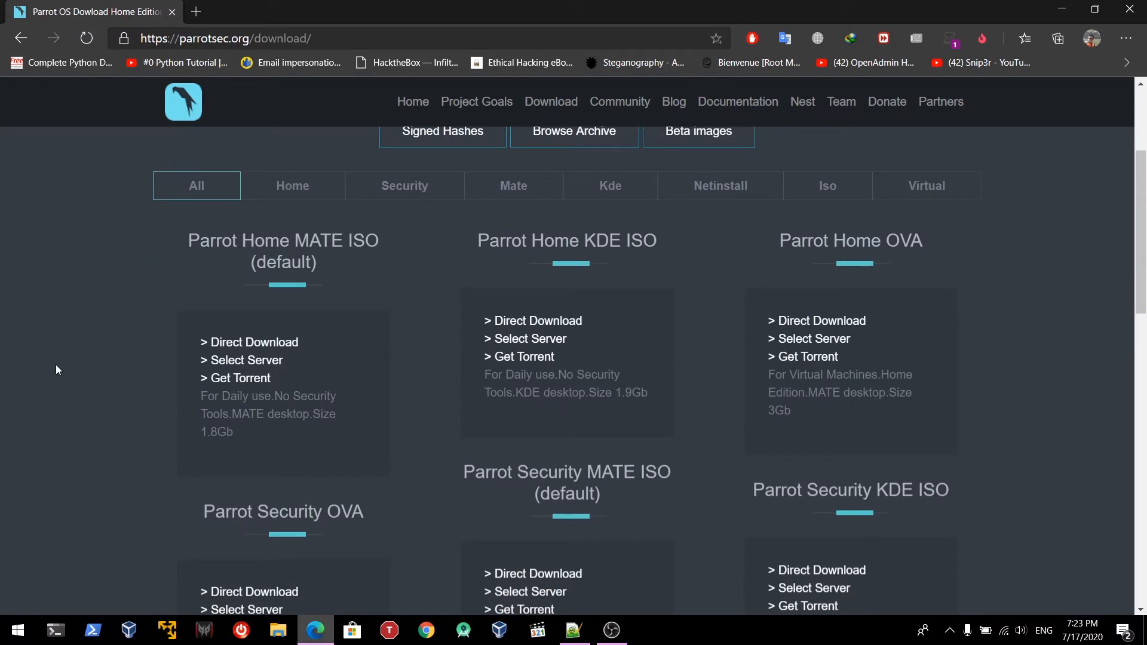
scroll(102, 439, down, 4)
scroll(102, 441, up, 2)
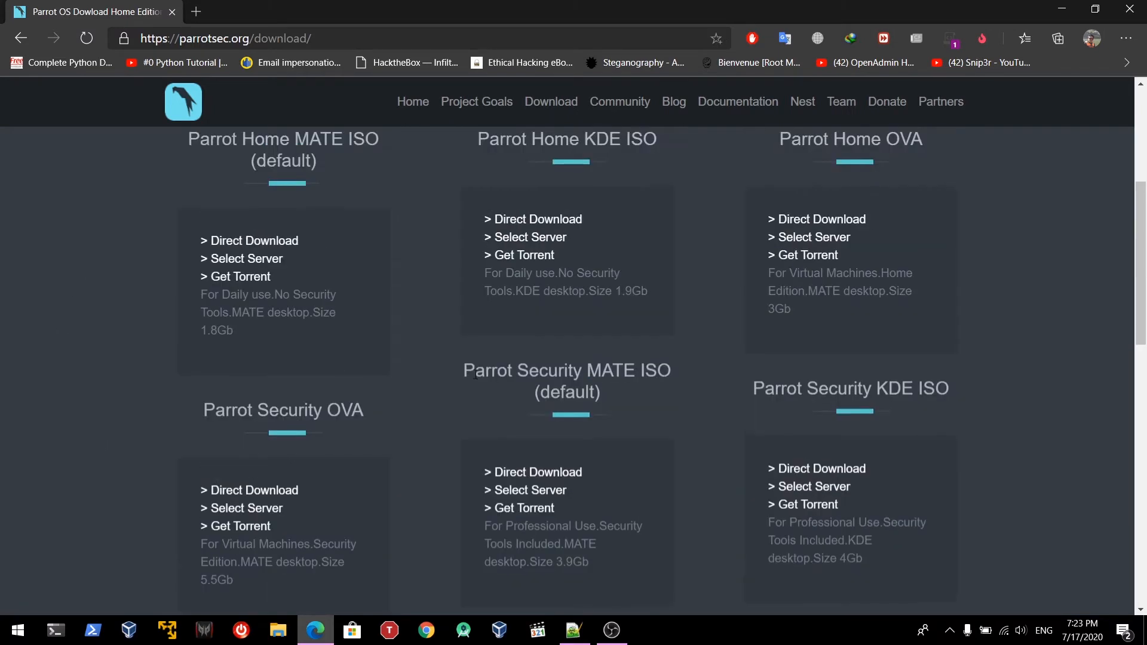
scroll(661, 342, up, 1)
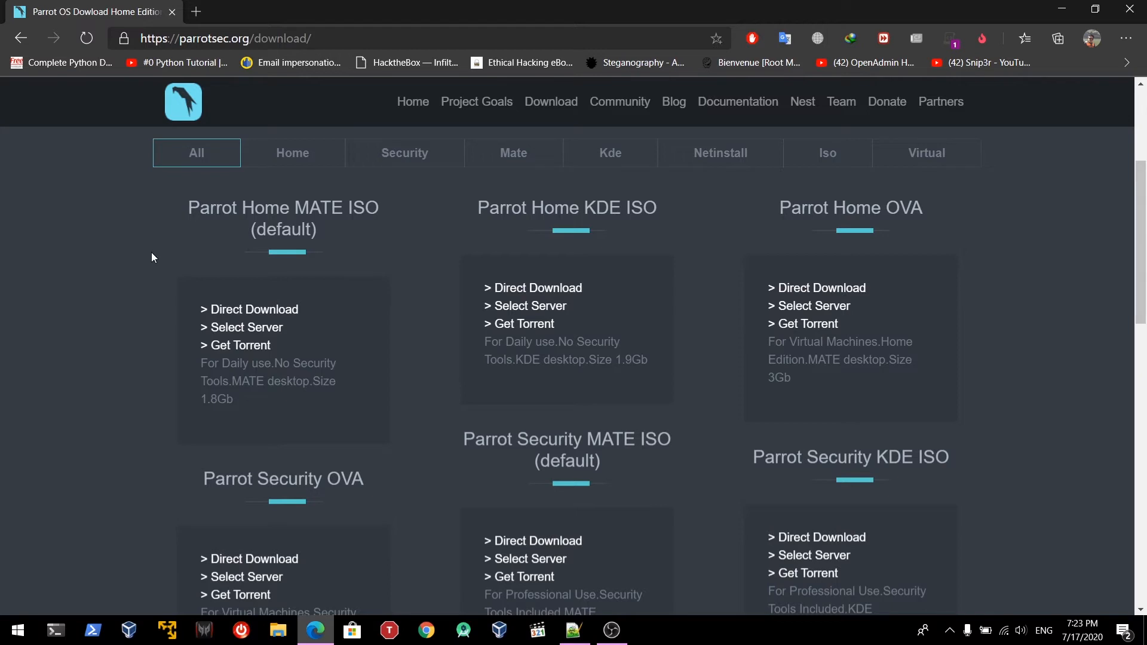
scroll(671, 296, down, 2)
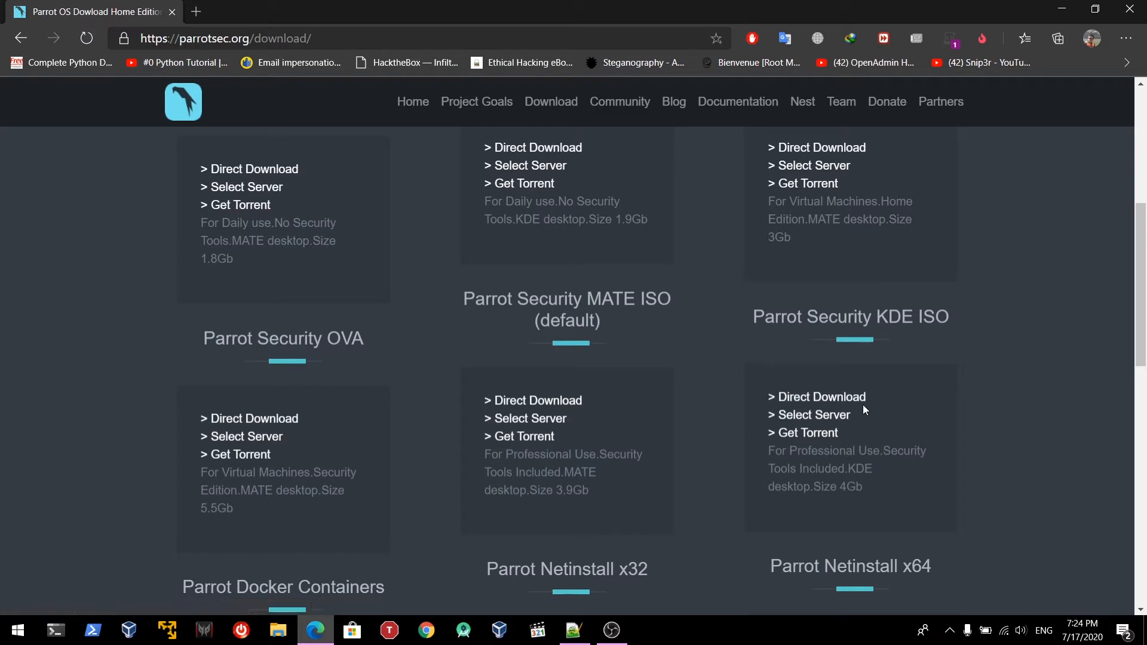
Download Parrot-kde-security-4.9.1_x64.iso in IDM, pause it at 12.465 MB, and close its window
click(816, 399)
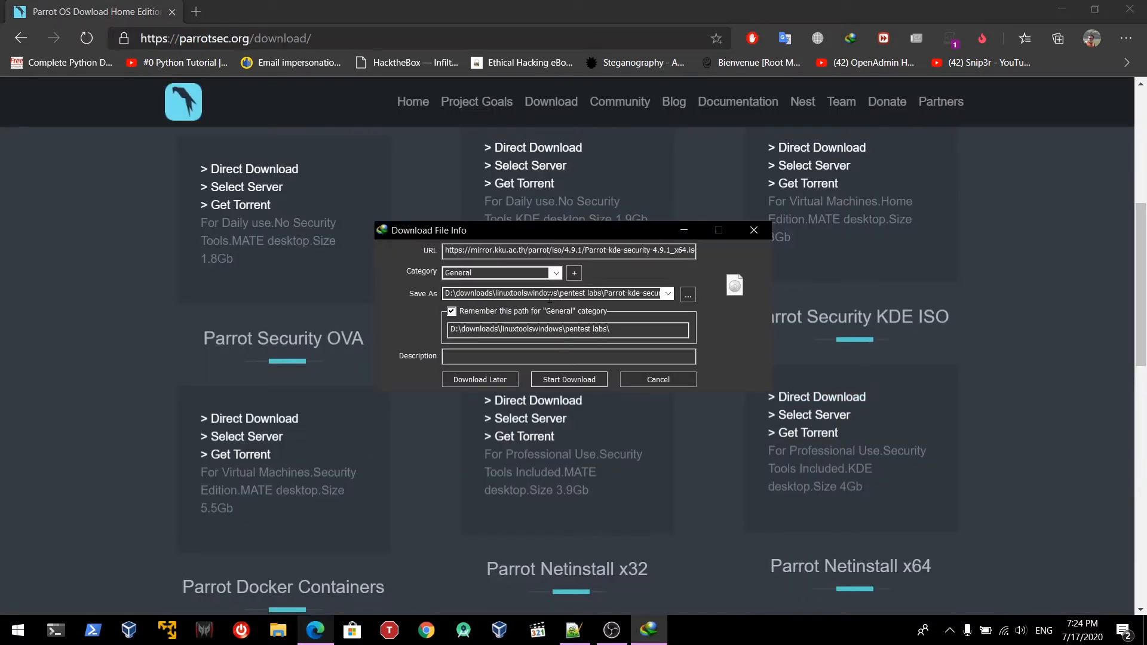
click(569, 380)
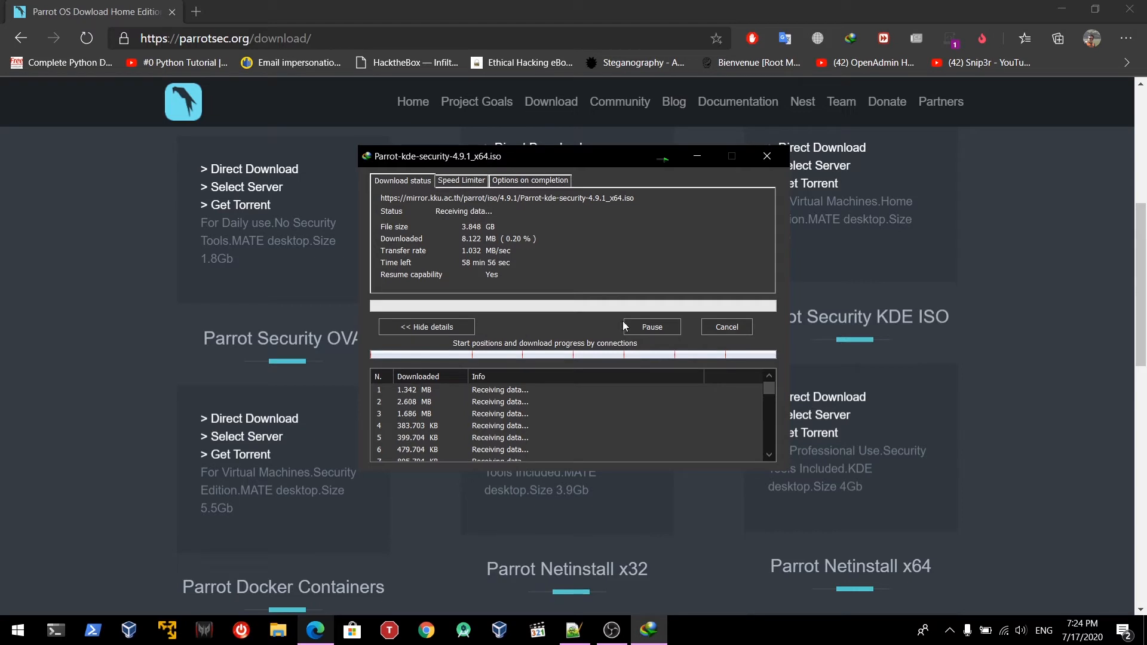
click(664, 333)
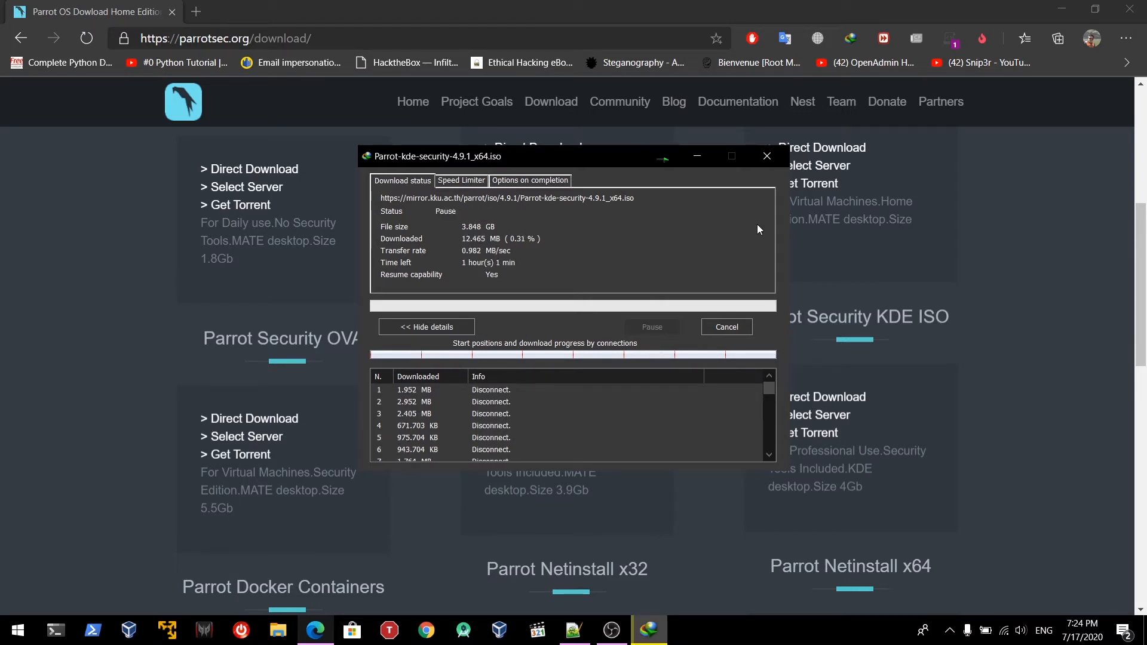
click(767, 157)
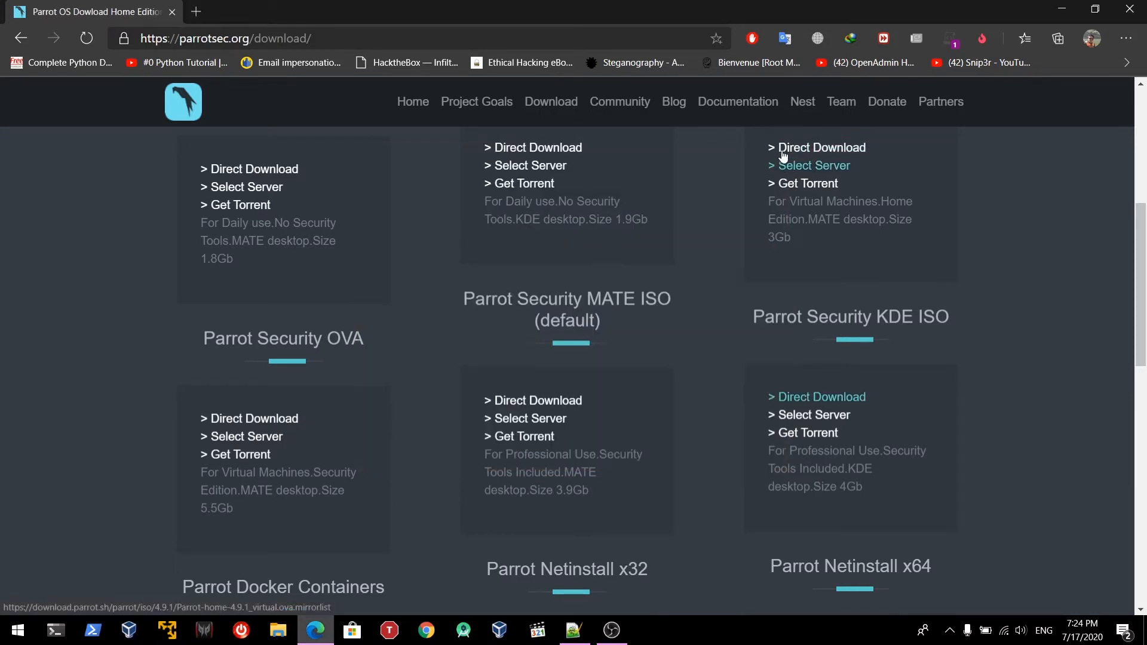
Minimize Edge and Notepad++ and review the kali and tesr machines in VirtualBox Manager
click(1054, 14)
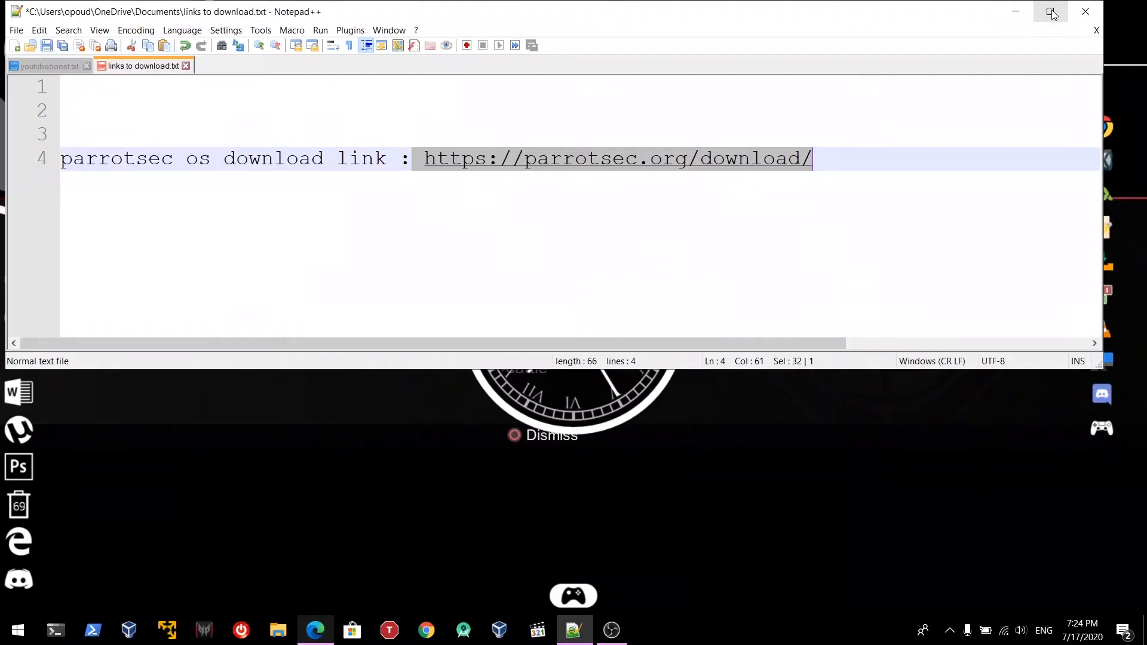
click(1016, 9)
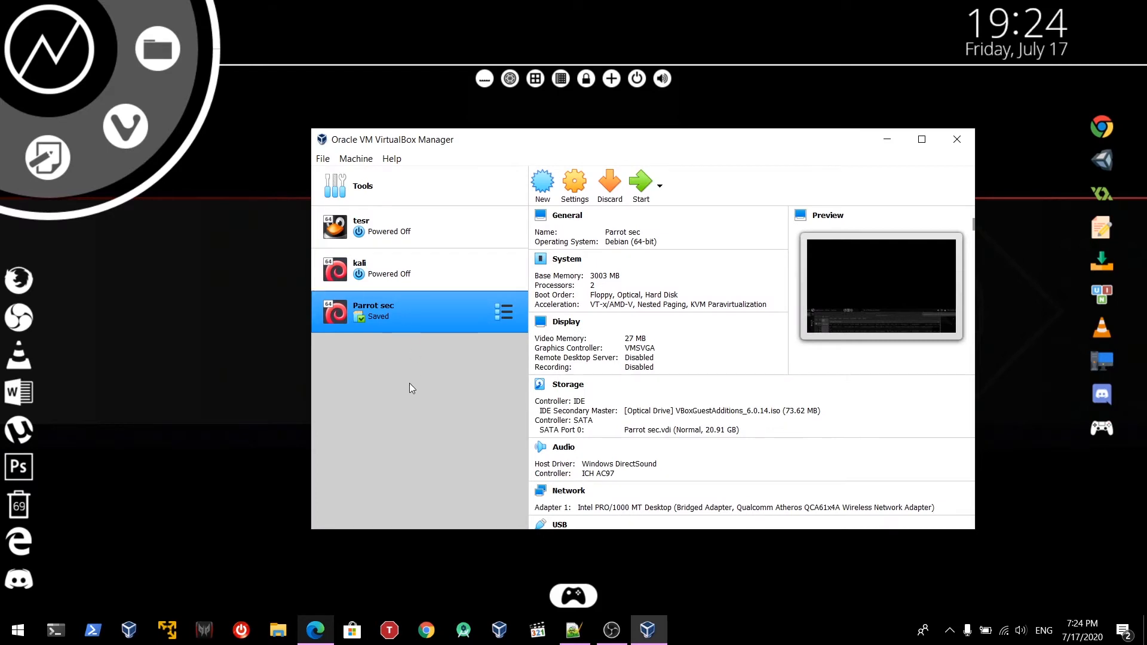
click(423, 263)
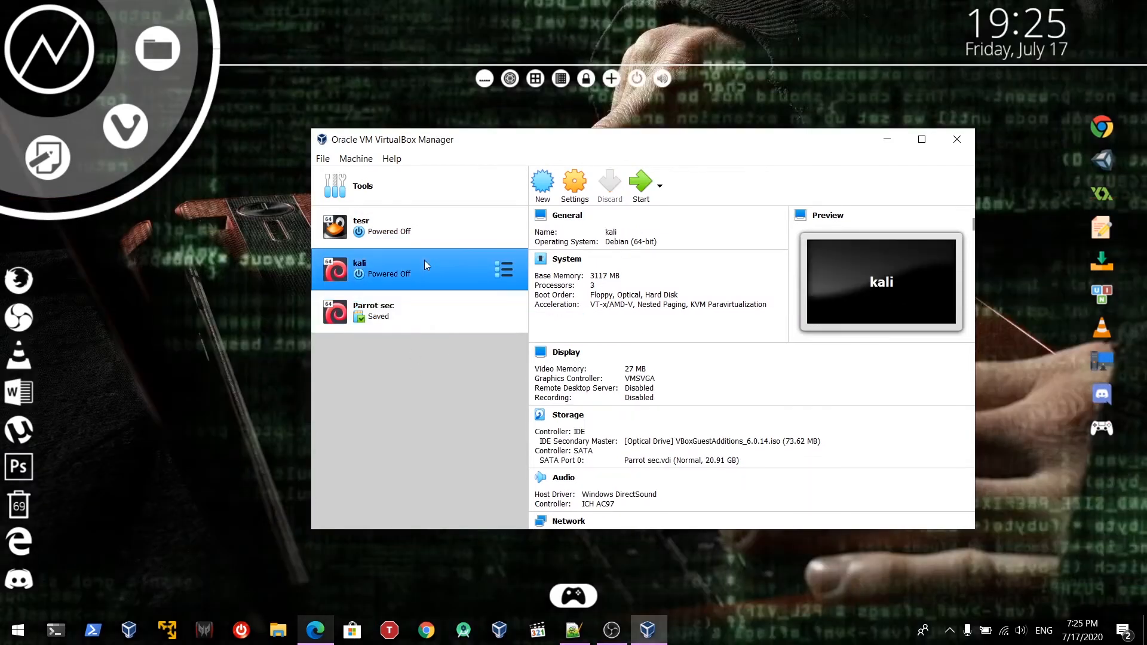
click(447, 227)
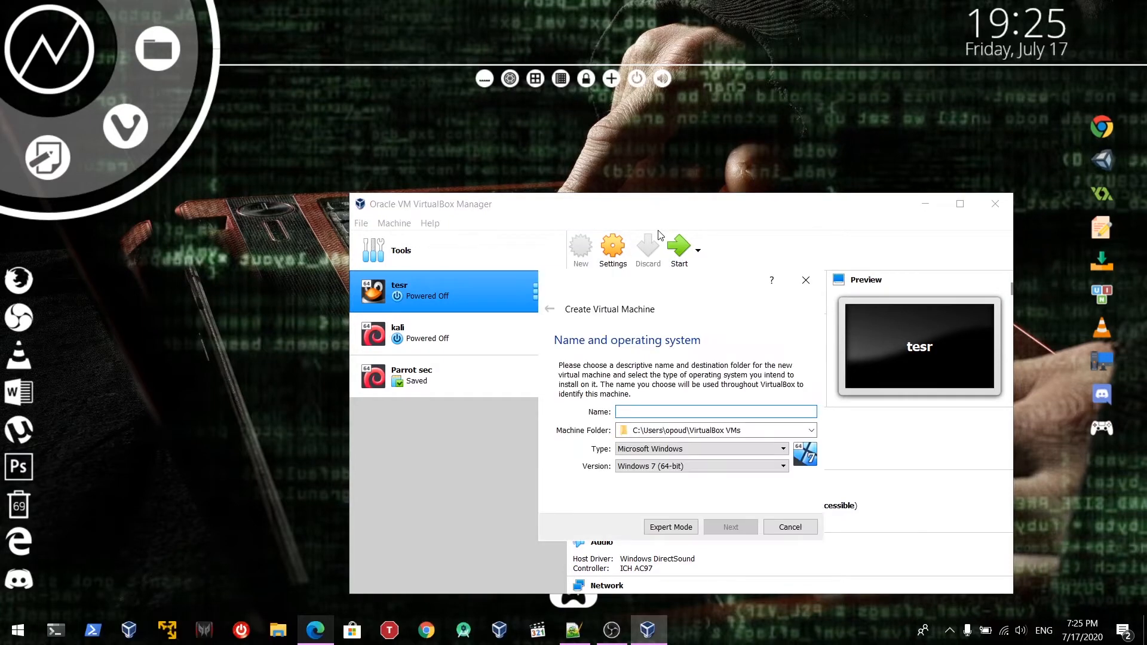
Name the new machine 'parrot security os' with type Linux and version Debian (64-bit)
drag(636, 280, 462, 230)
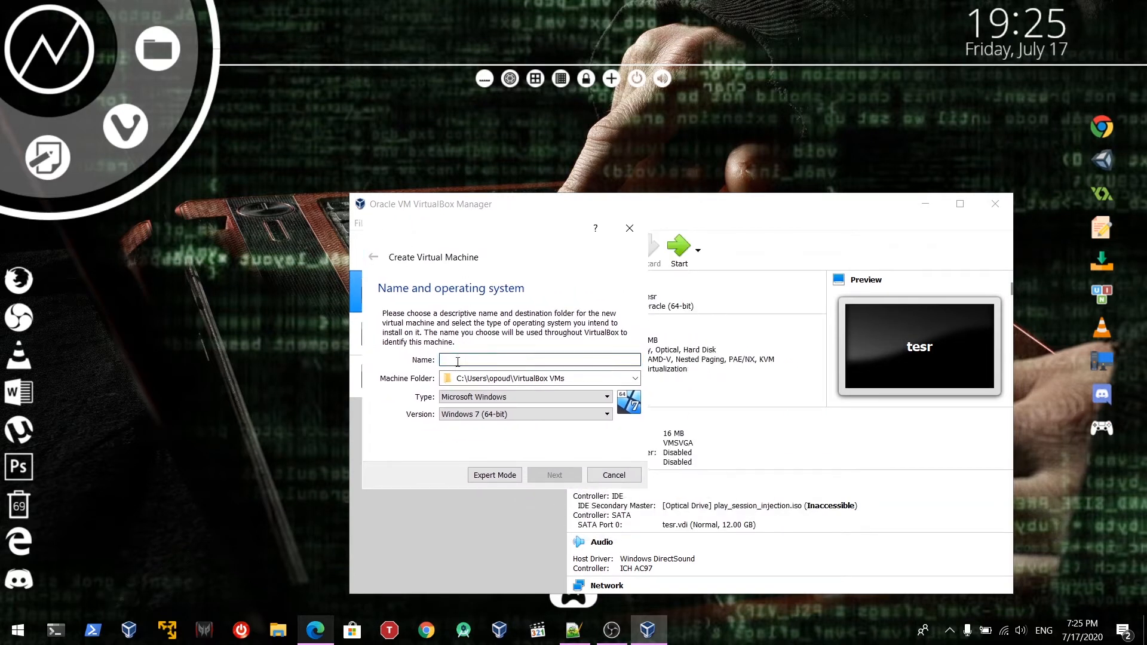
text(parrot sec)
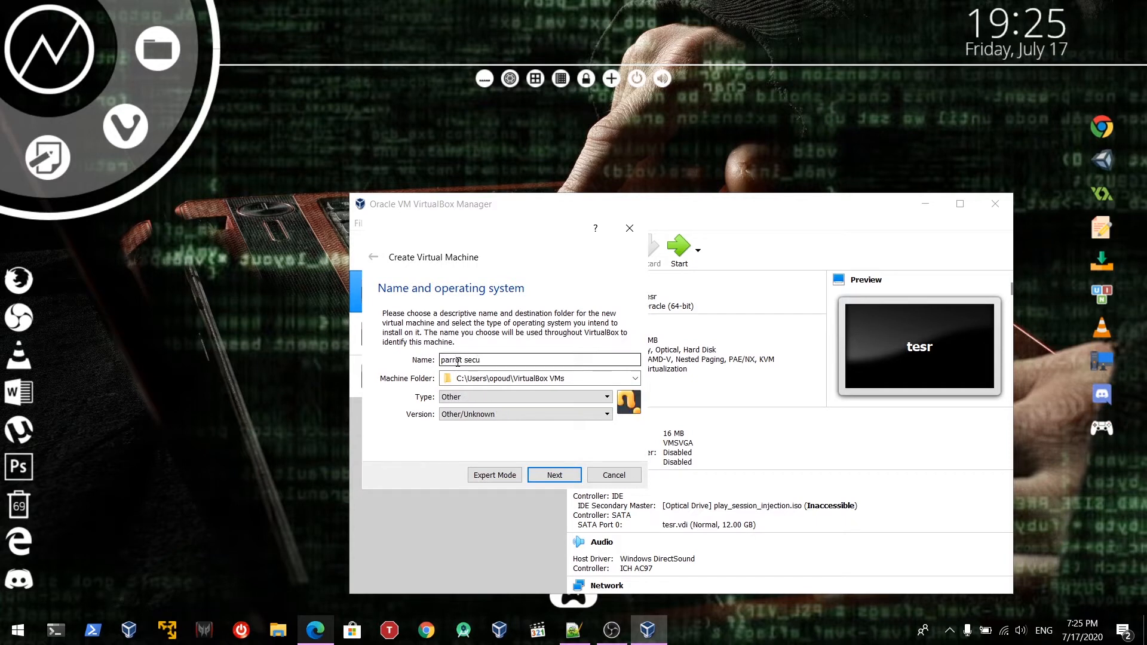
text(urity os)
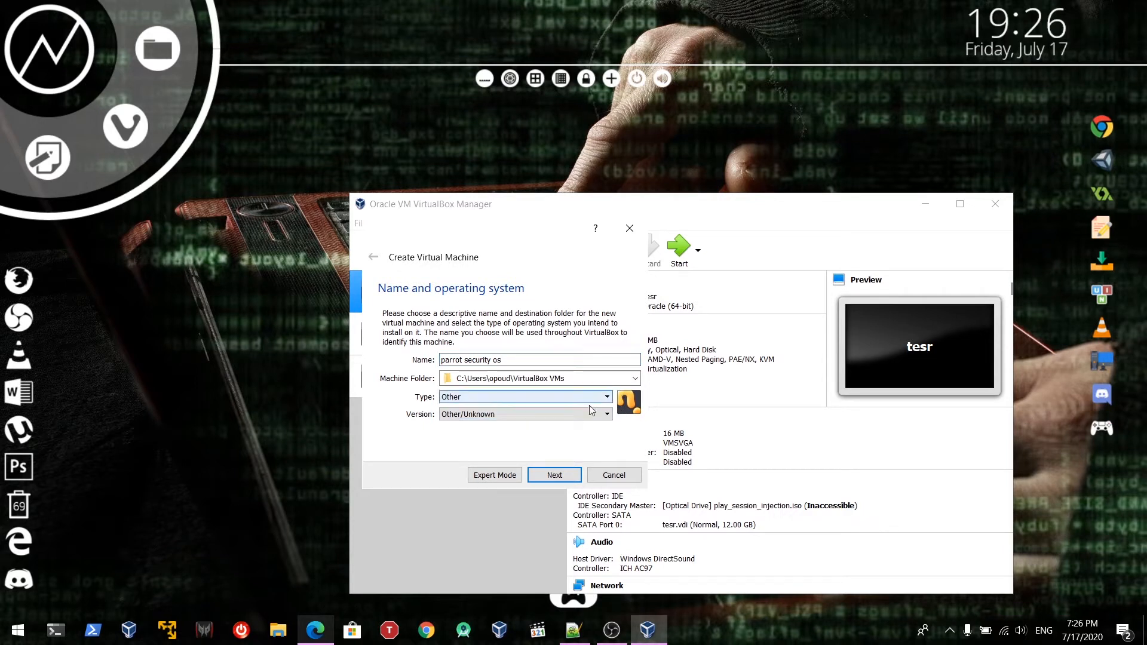
click(605, 397)
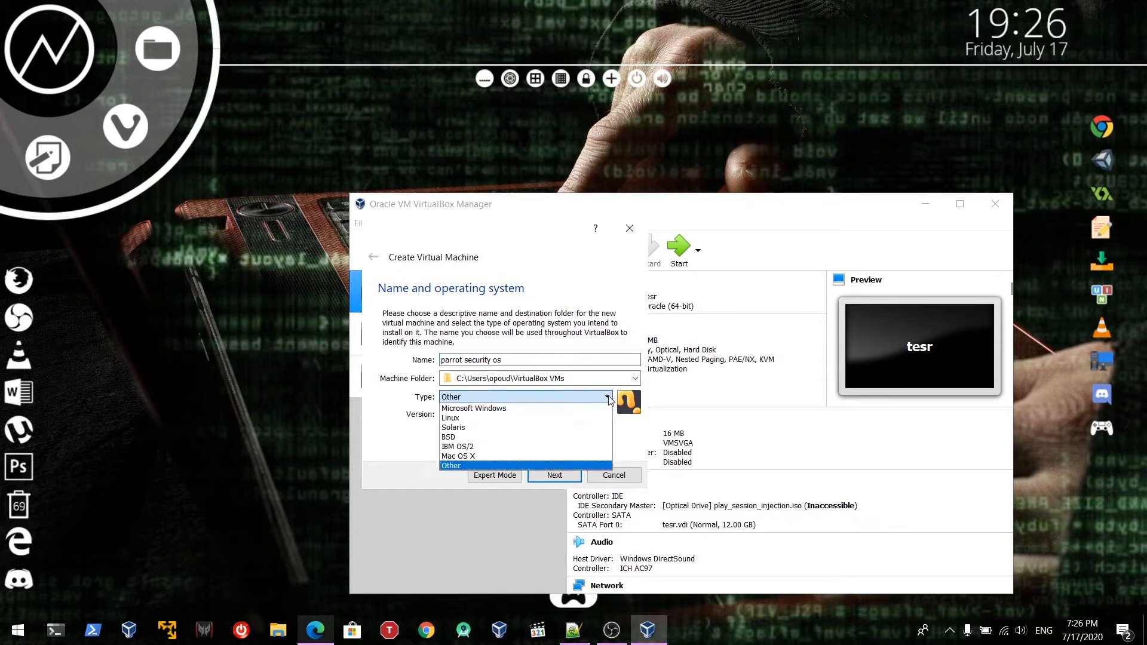
click(538, 419)
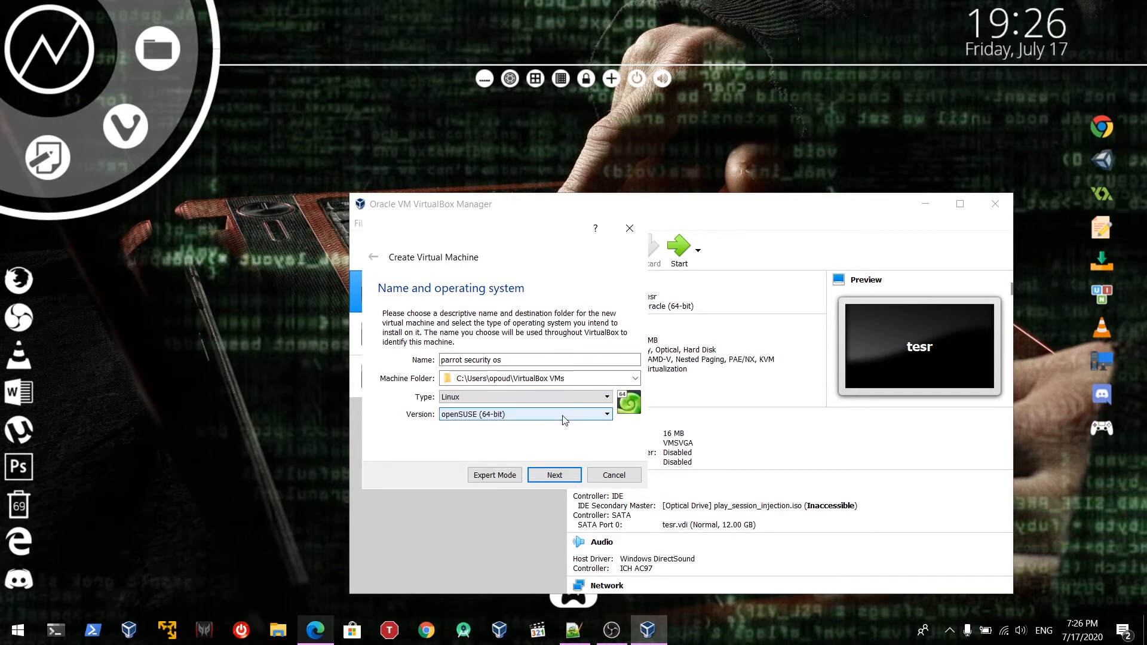
click(562, 414)
scroll(537, 478, up, 2)
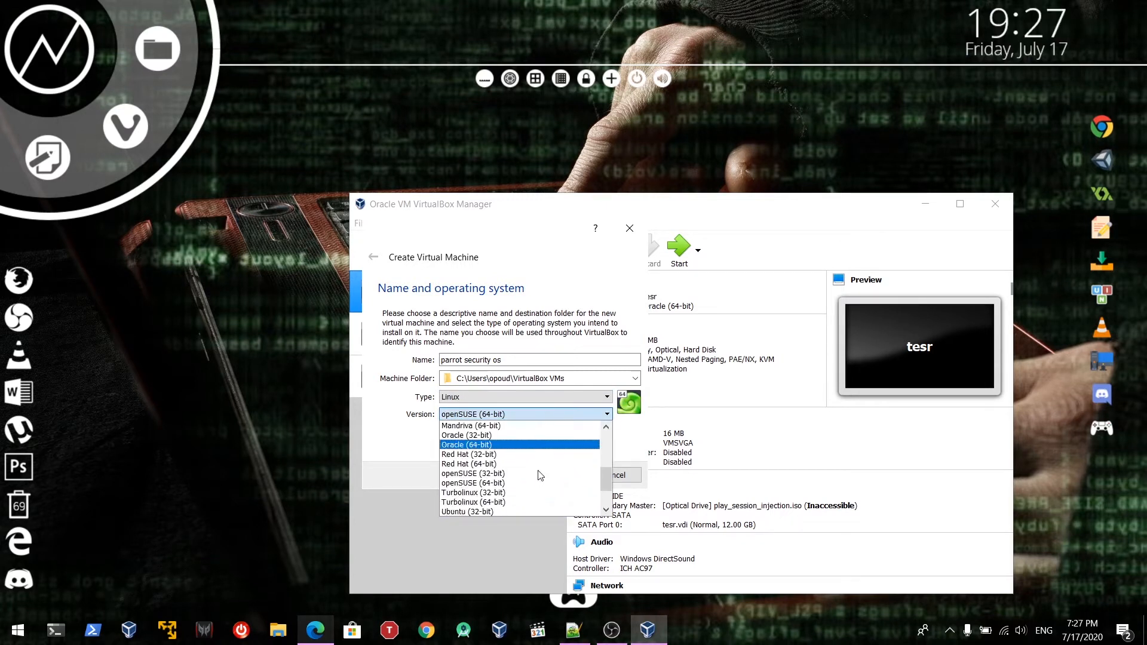
scroll(490, 487, up, 1)
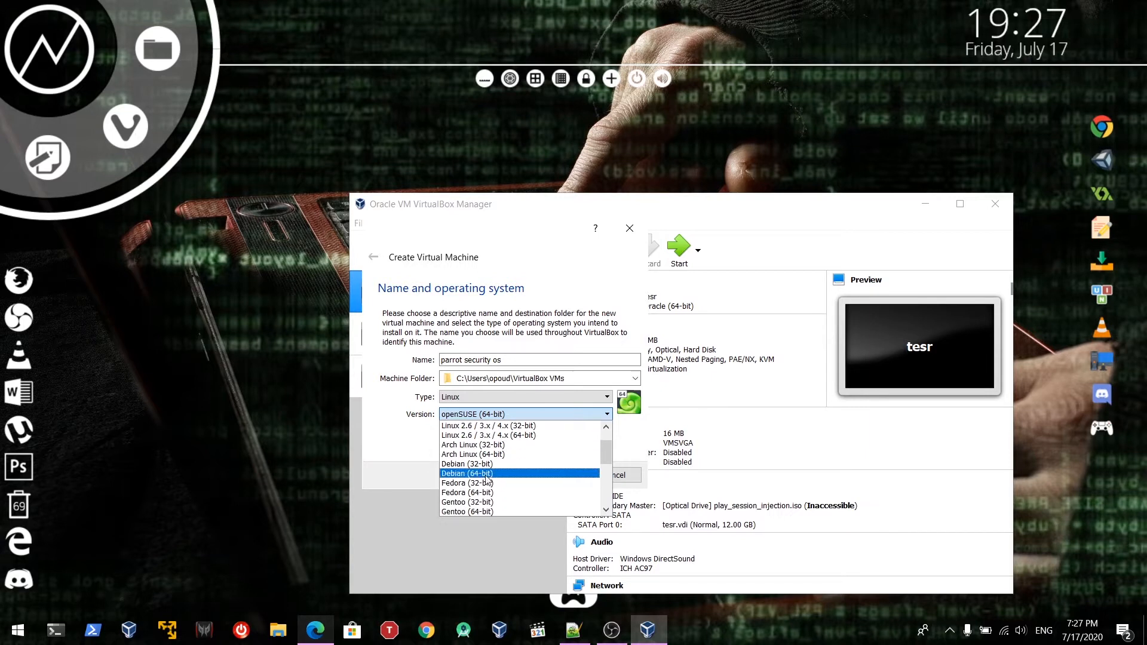
click(478, 474)
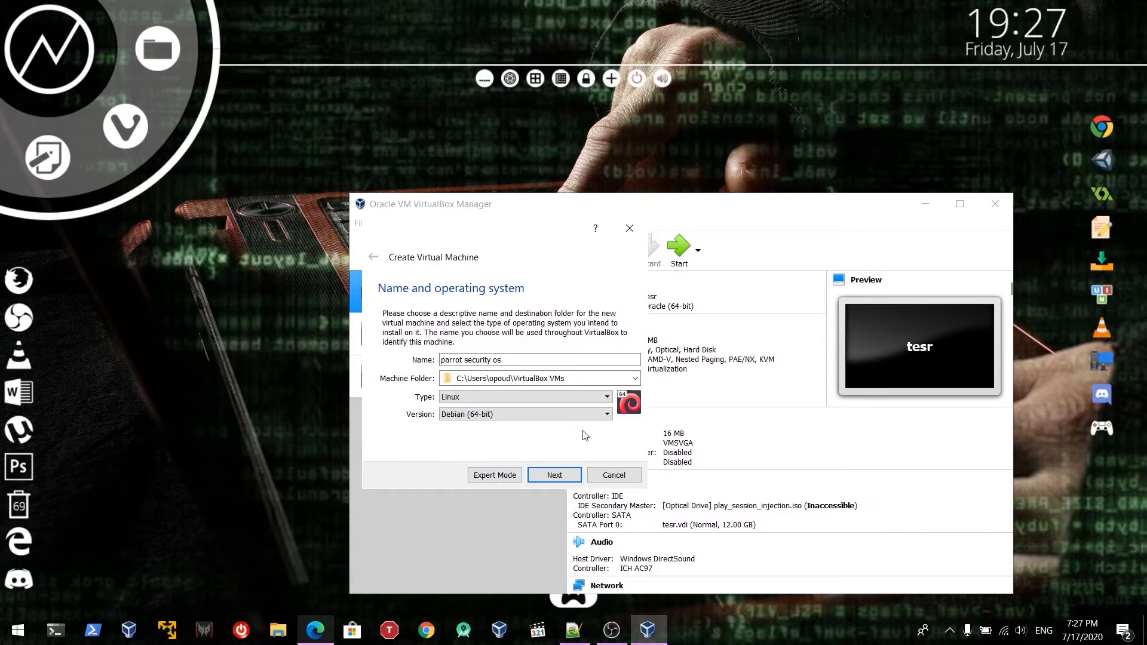
click(554, 475)
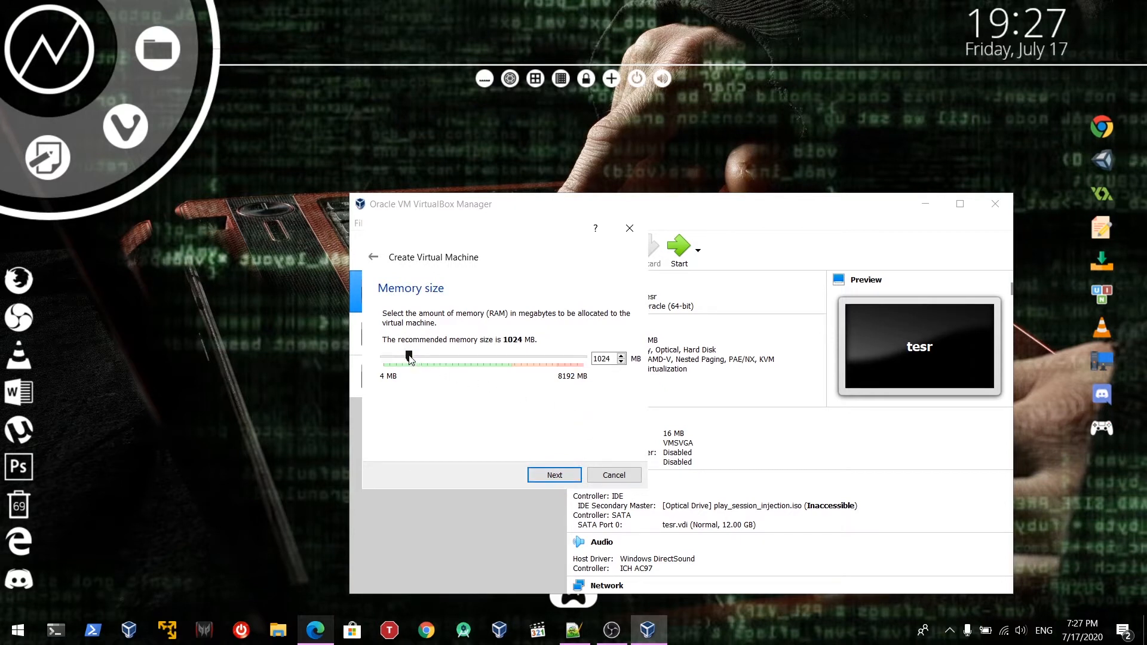
Give the machine about 3044 MB of memory and choose to create a new virtual hard disk
drag(409, 357, 459, 363)
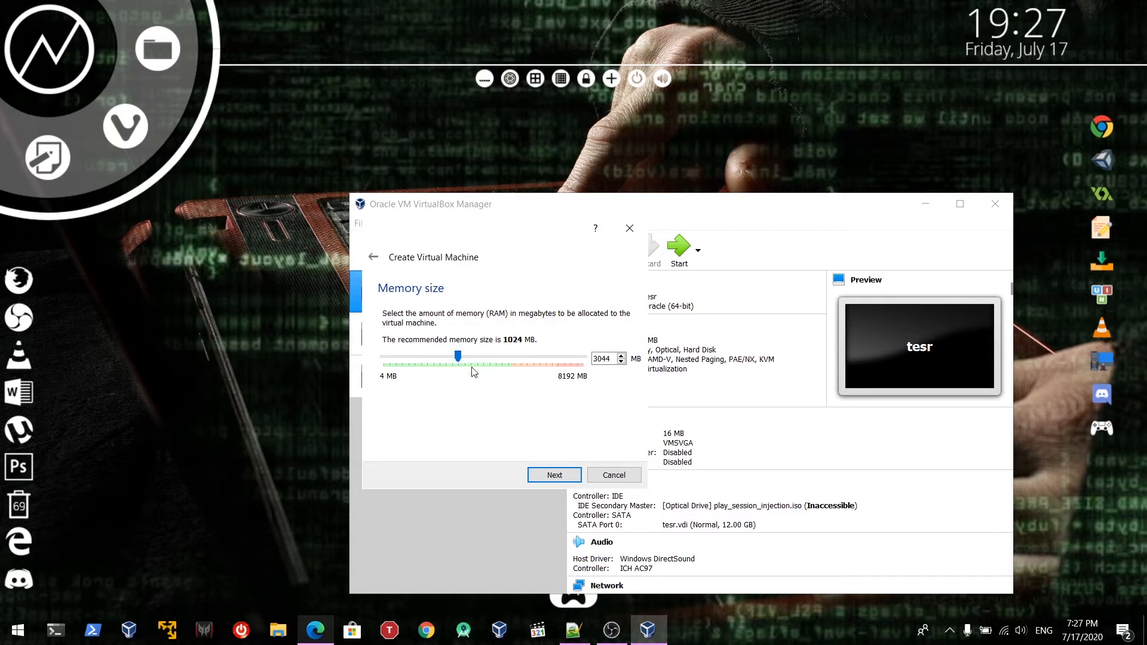
click(552, 476)
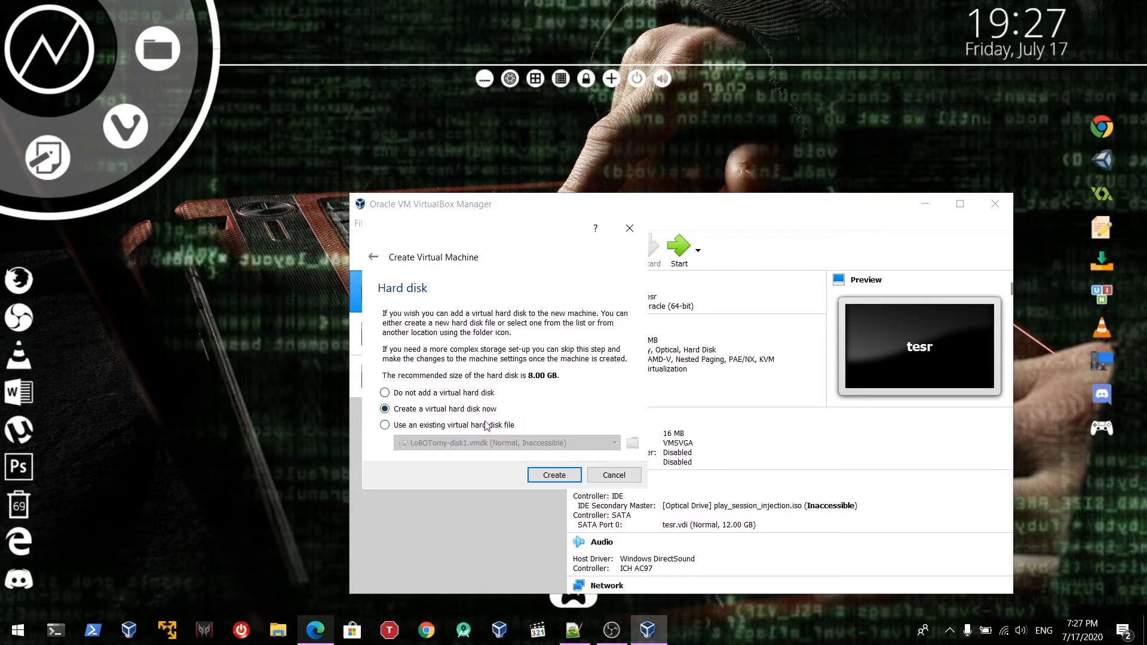
click(559, 482)
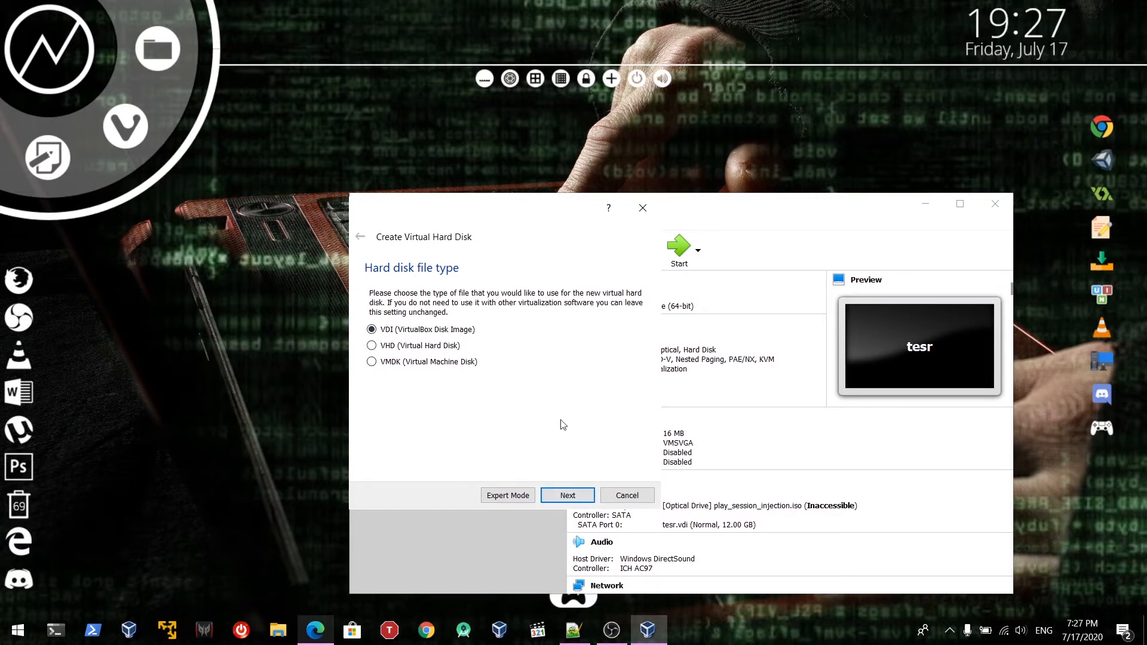
Create a dynamically allocated 20.05 GB VDI disk named parrot security os.vdi
click(553, 497)
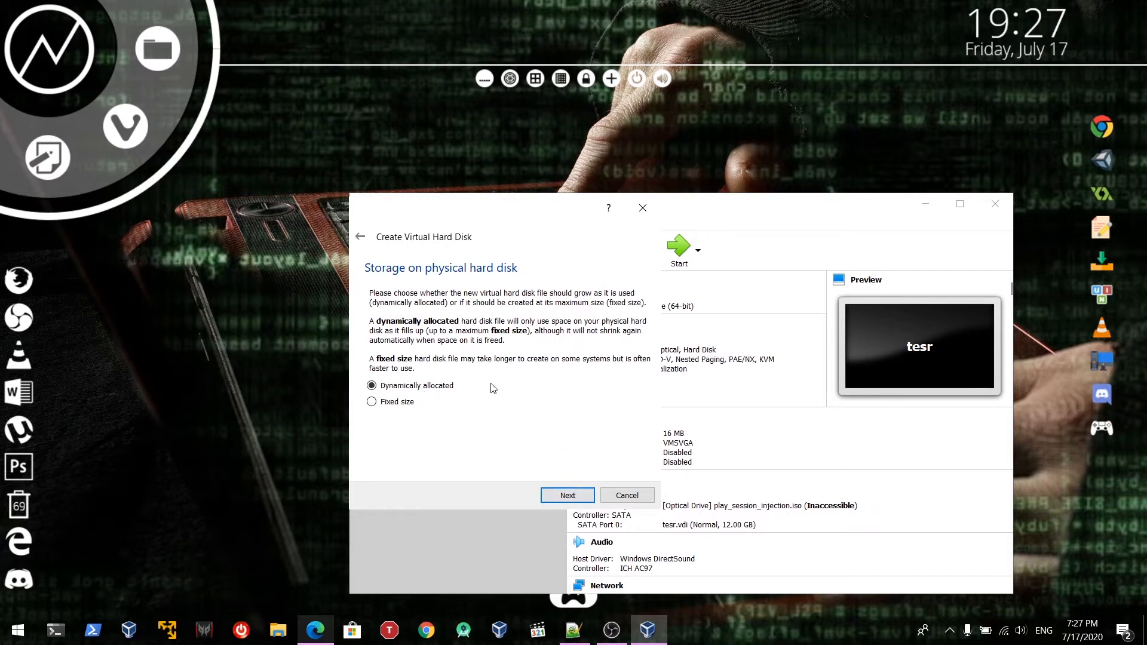
click(576, 499)
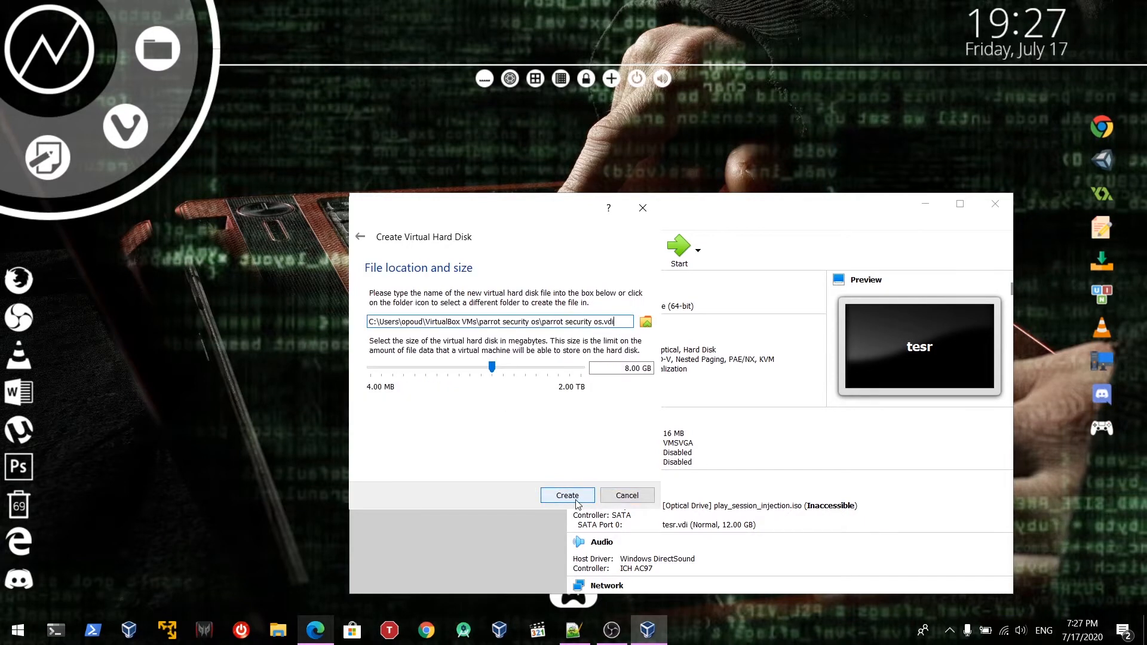
click(493, 368)
drag(493, 368, 508, 424)
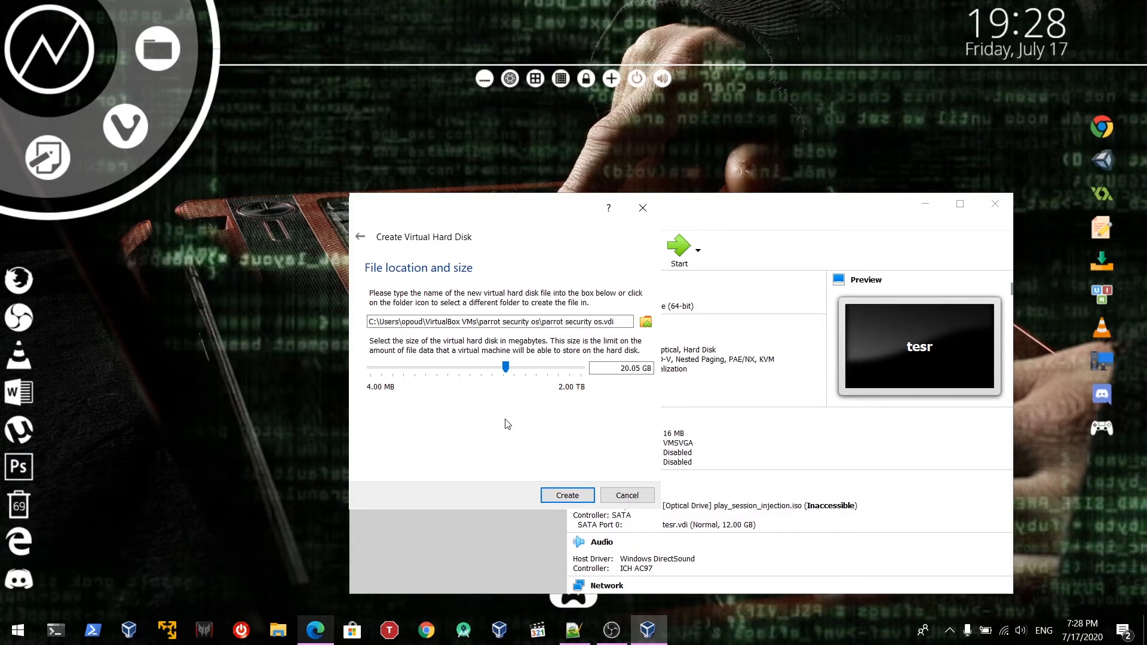
click(577, 496)
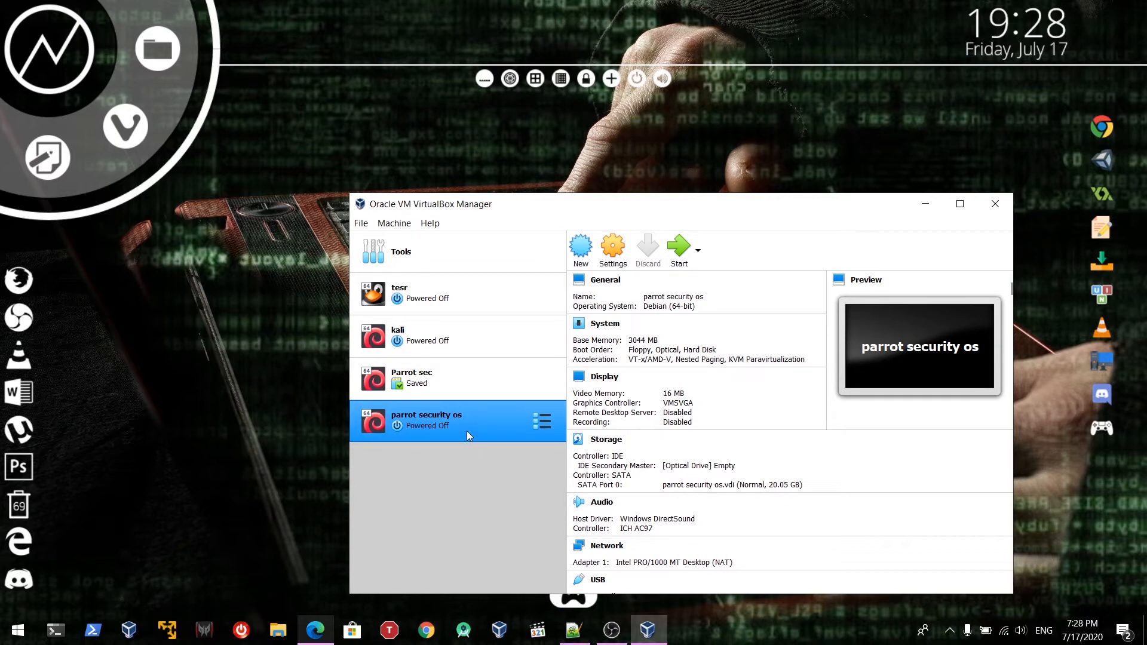
key(ctrl)
In the machine's settings, raise the processor count to 3 CPUs
click(620, 267)
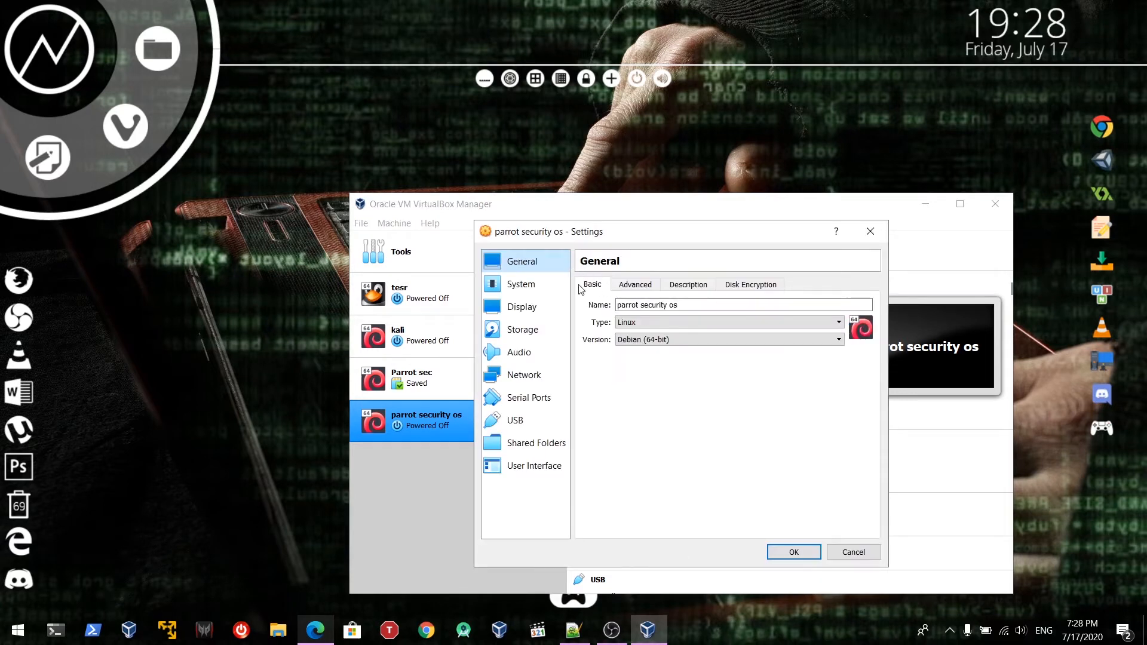
click(528, 293)
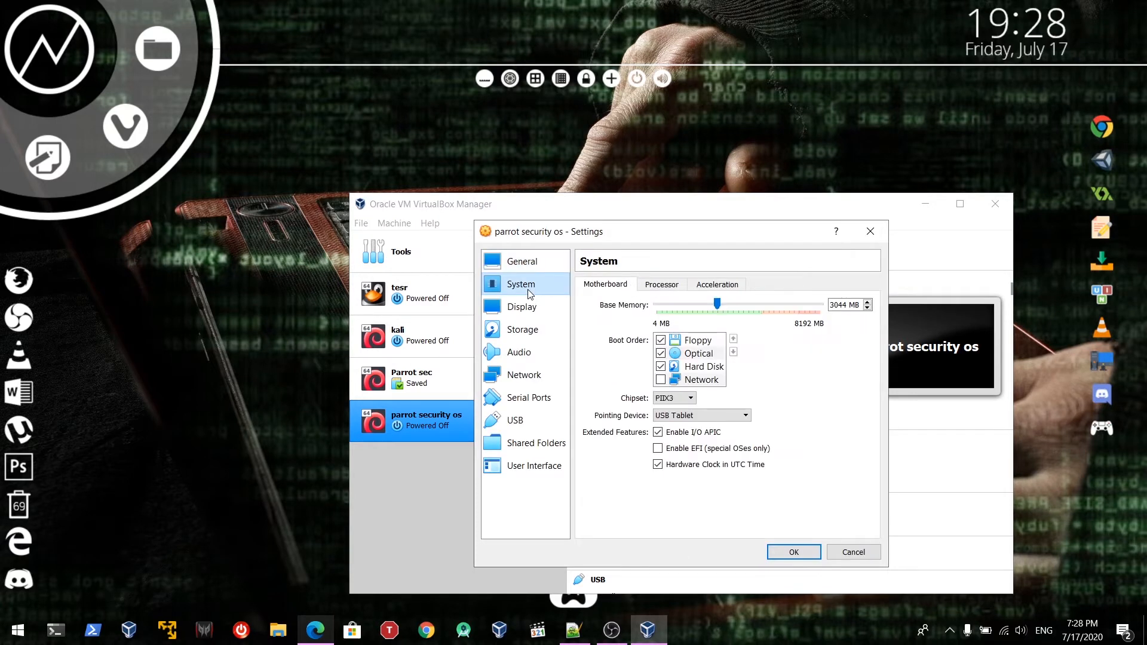
click(668, 289)
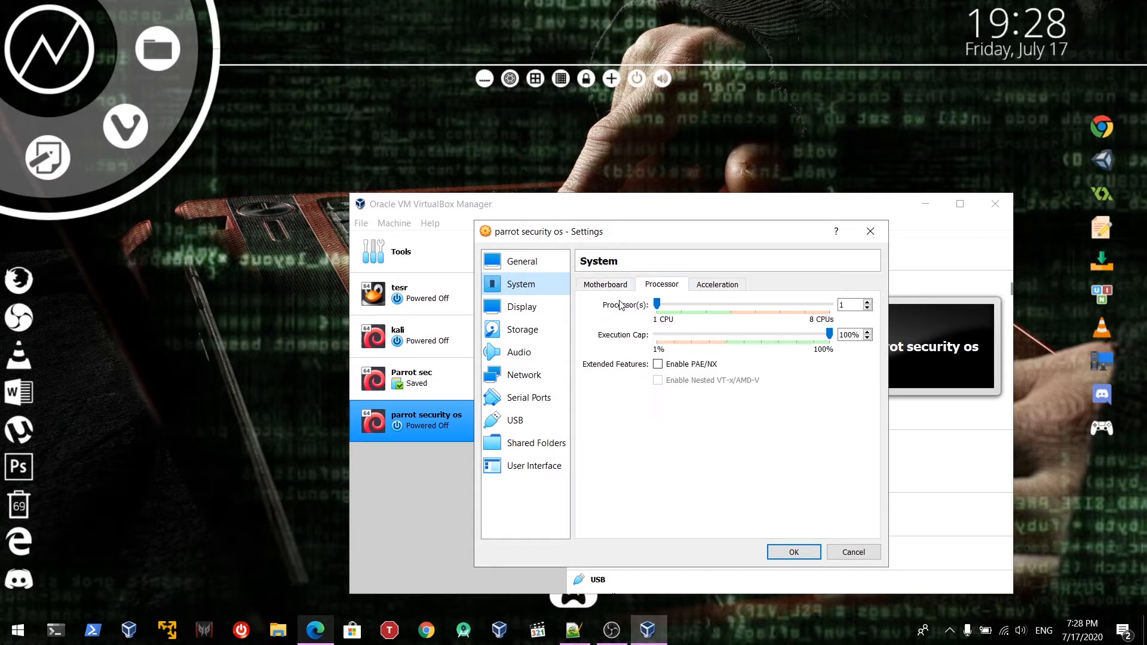
drag(658, 305, 696, 302)
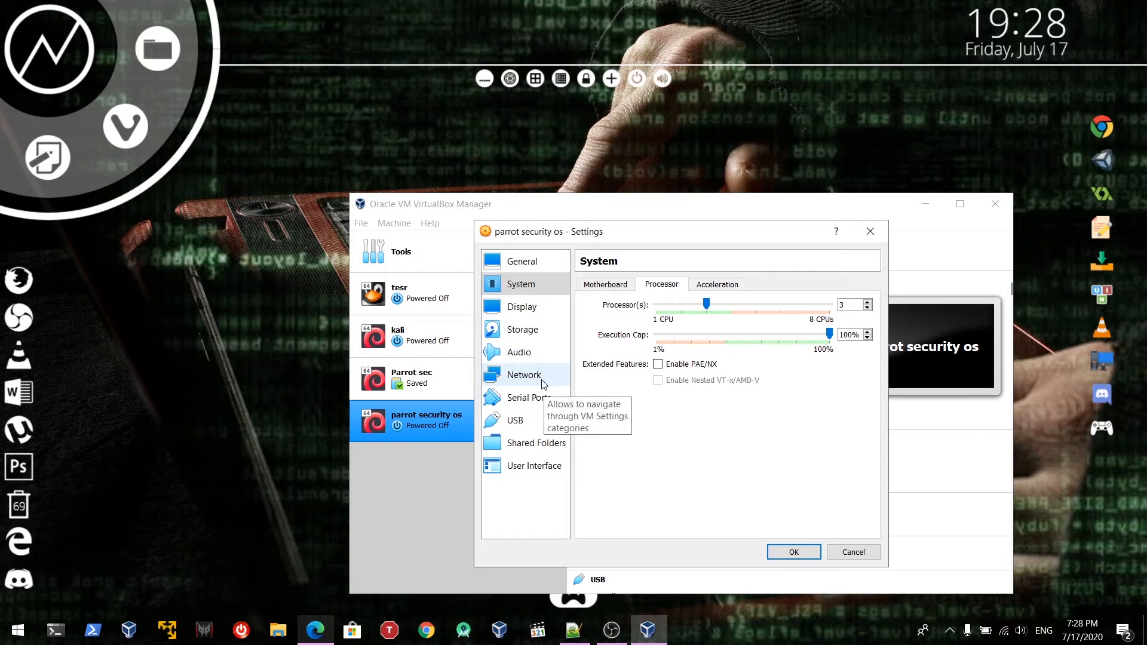
click(540, 340)
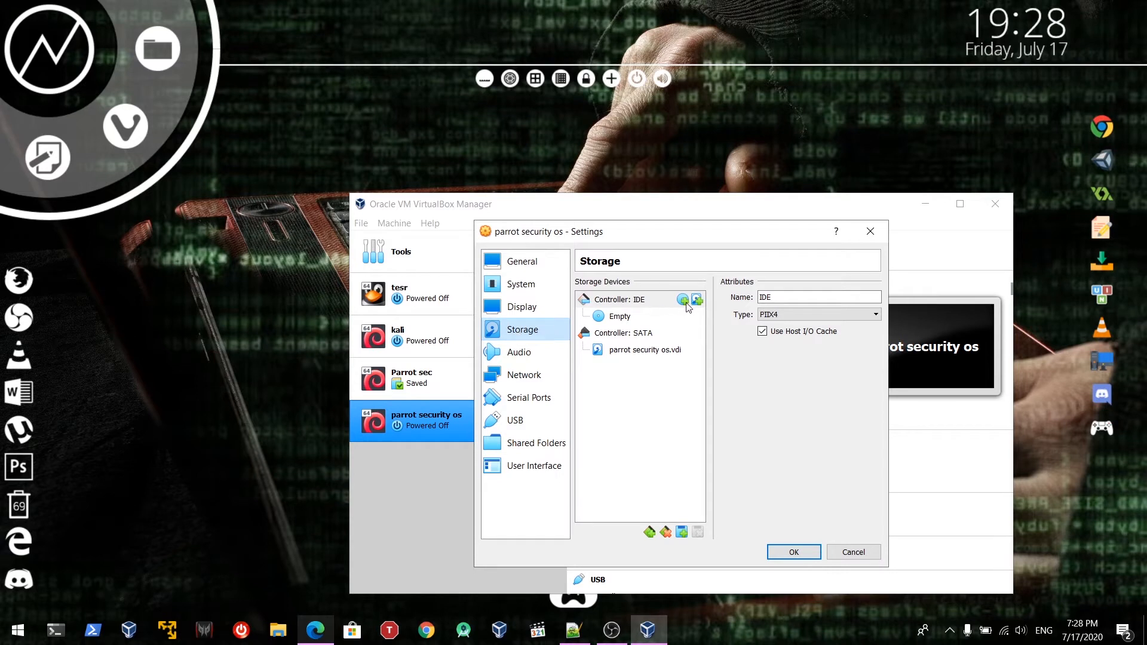
Add an optical drive on the IDE controller holding Parrot-security-4.9.1_x64.iso from the bootable folder
key(ctrl)
click(697, 300)
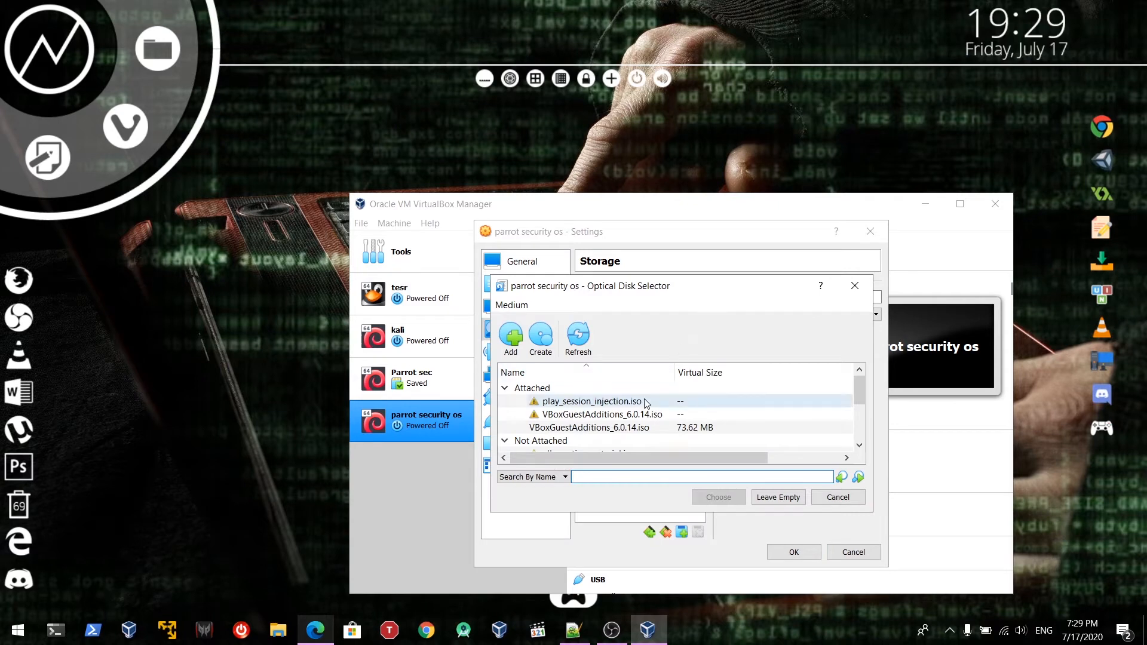
click(508, 342)
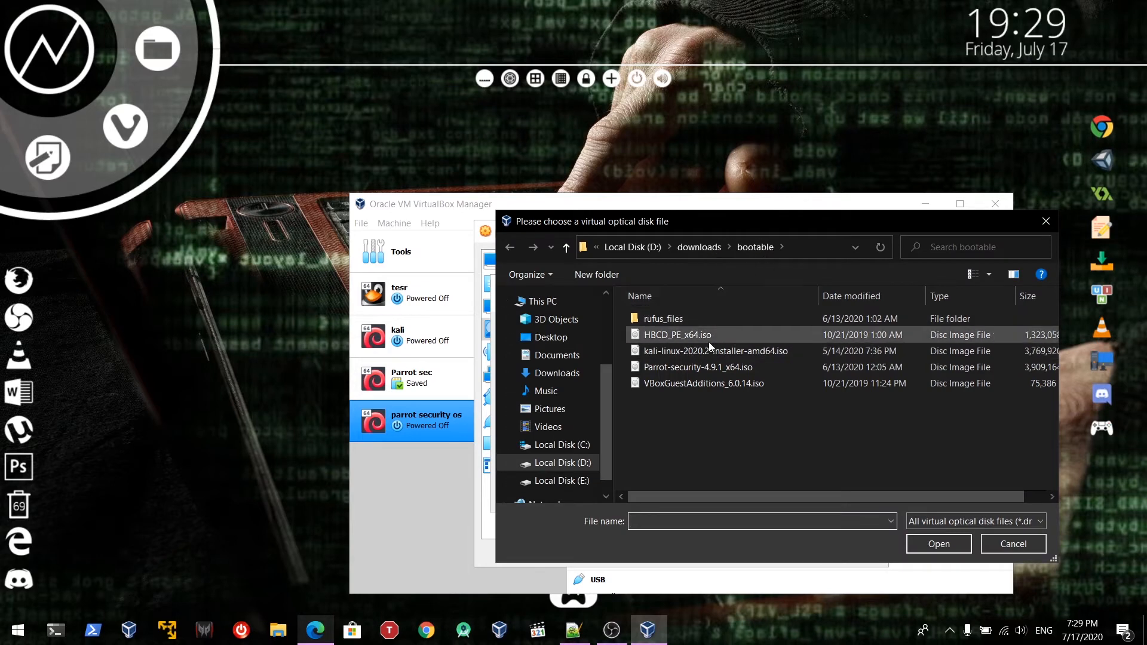
click(647, 257)
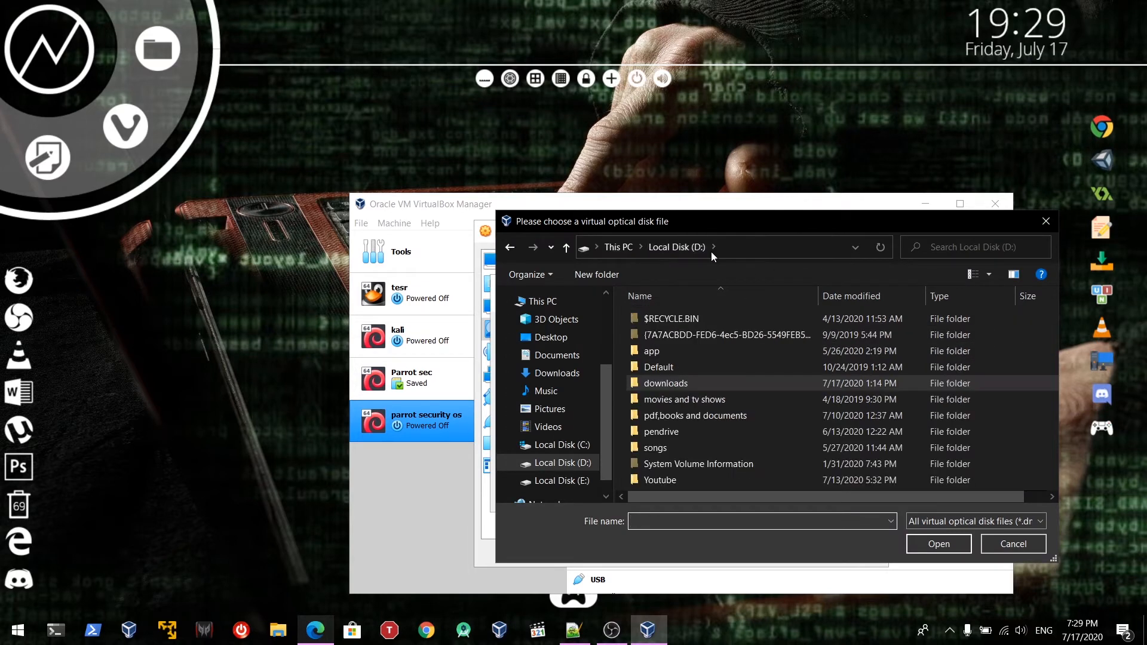
click(510, 247)
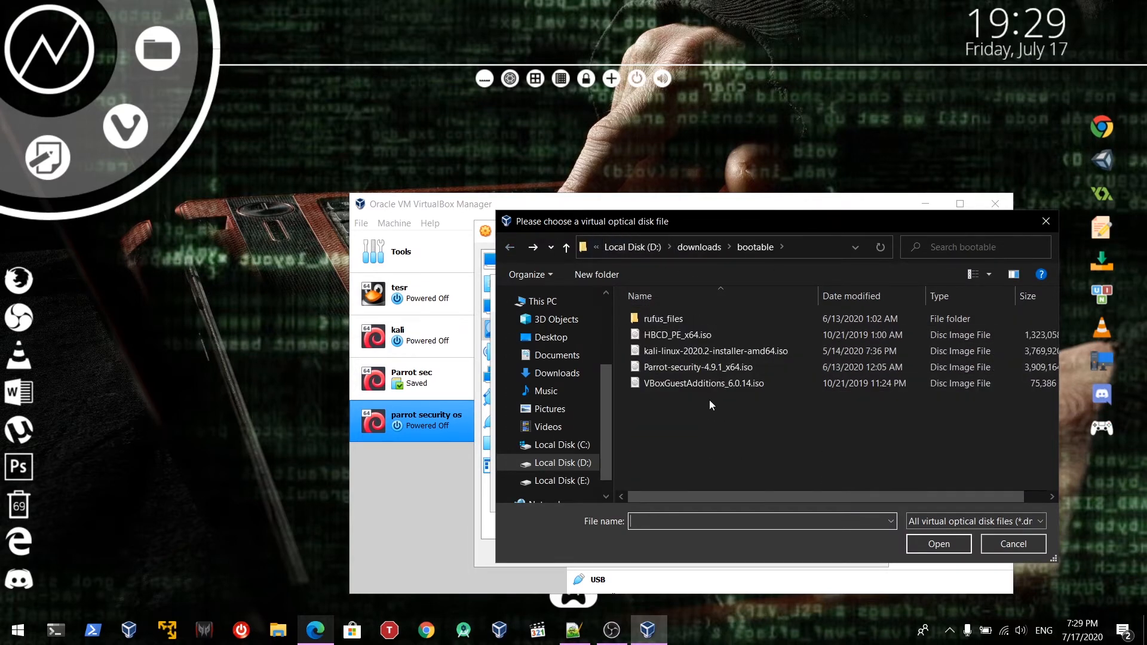
click(683, 371)
click(734, 365)
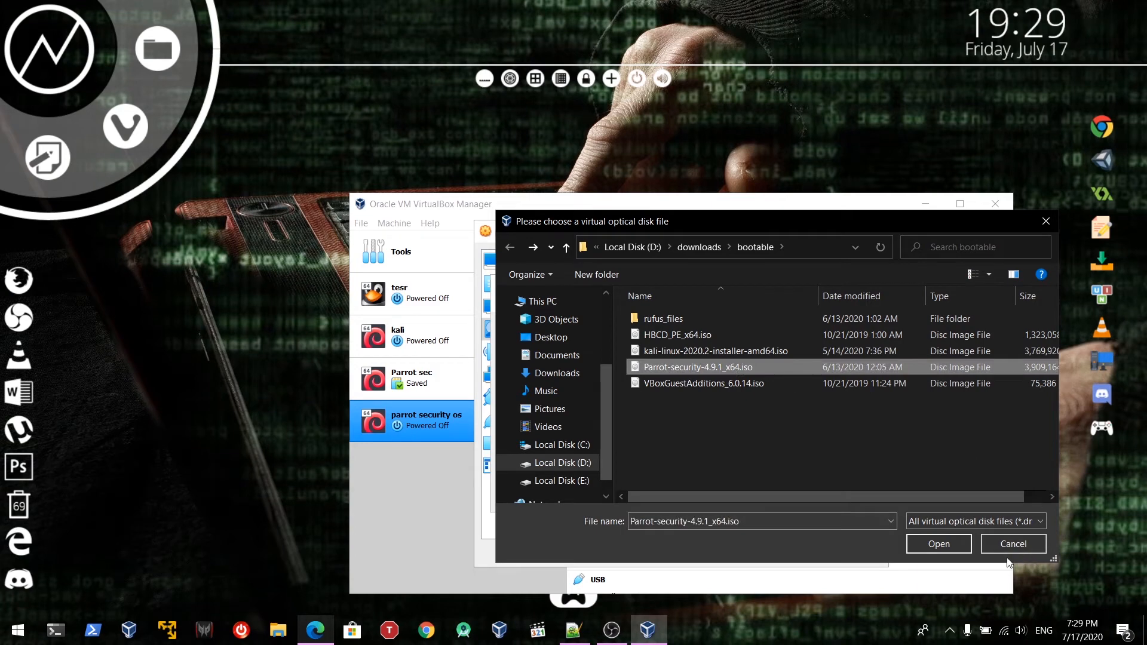
click(951, 549)
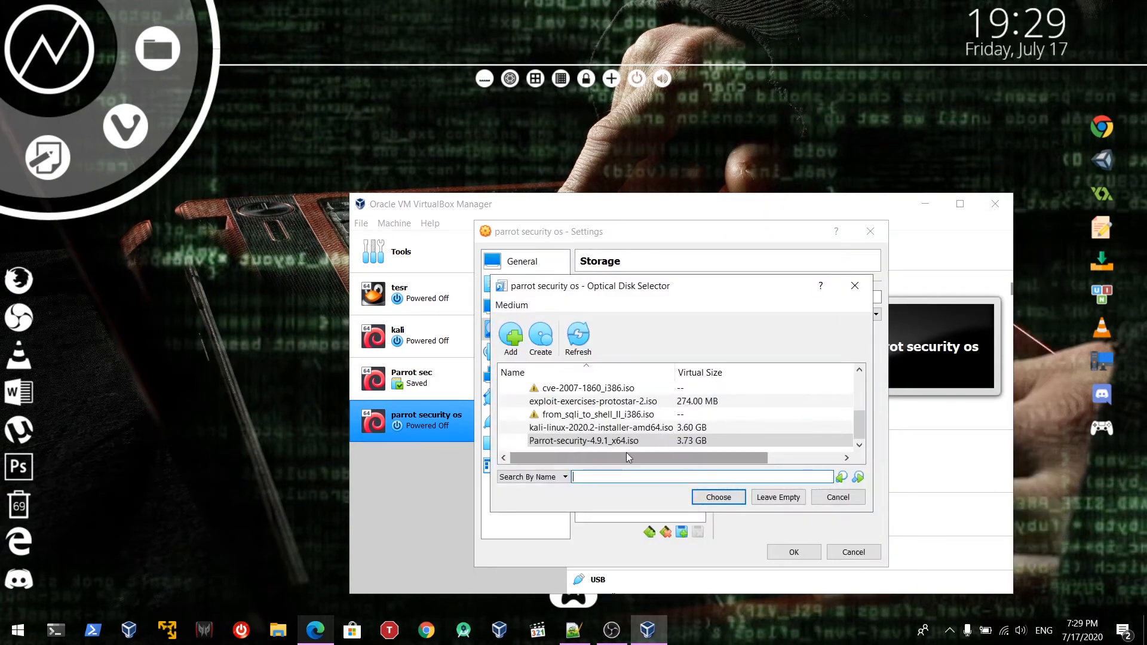
click(717, 497)
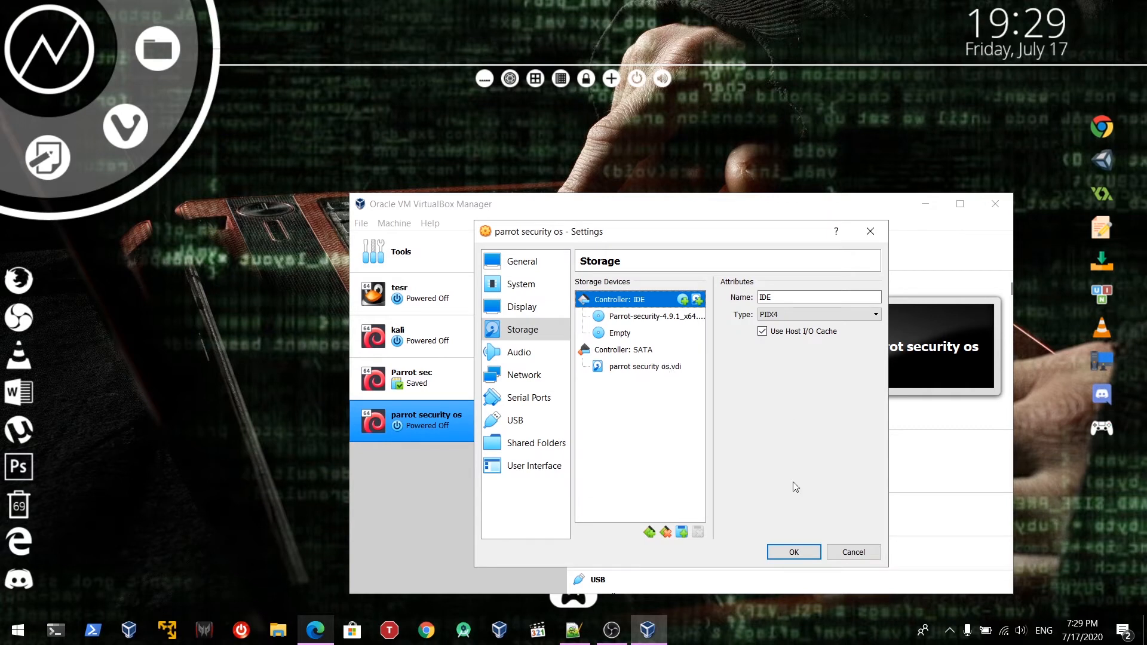
click(663, 451)
Save the settings and boot the machine with Parrot-security-4.9.1_x64.iso as the start-up disk
click(791, 551)
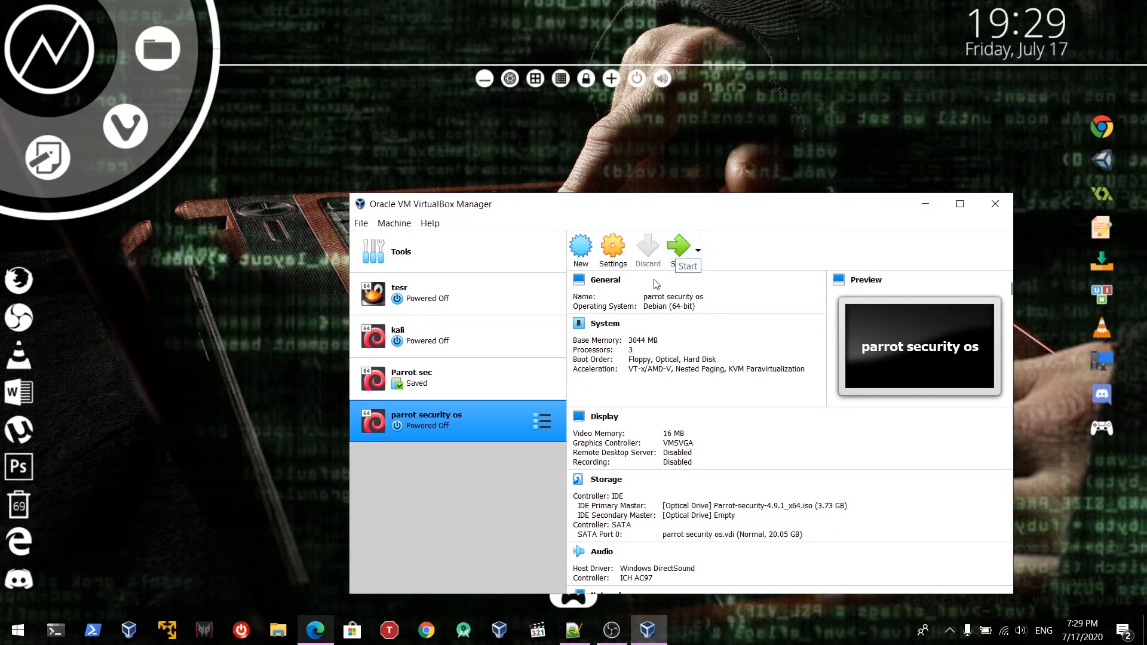
click(685, 246)
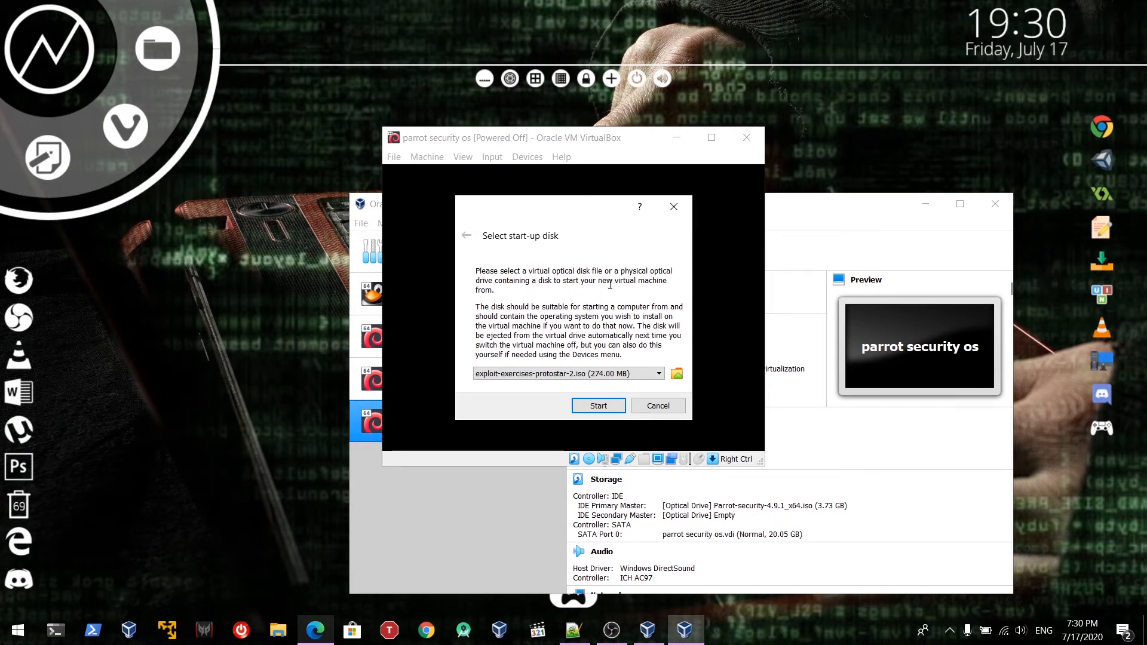
click(677, 373)
scroll(543, 339, down, 5)
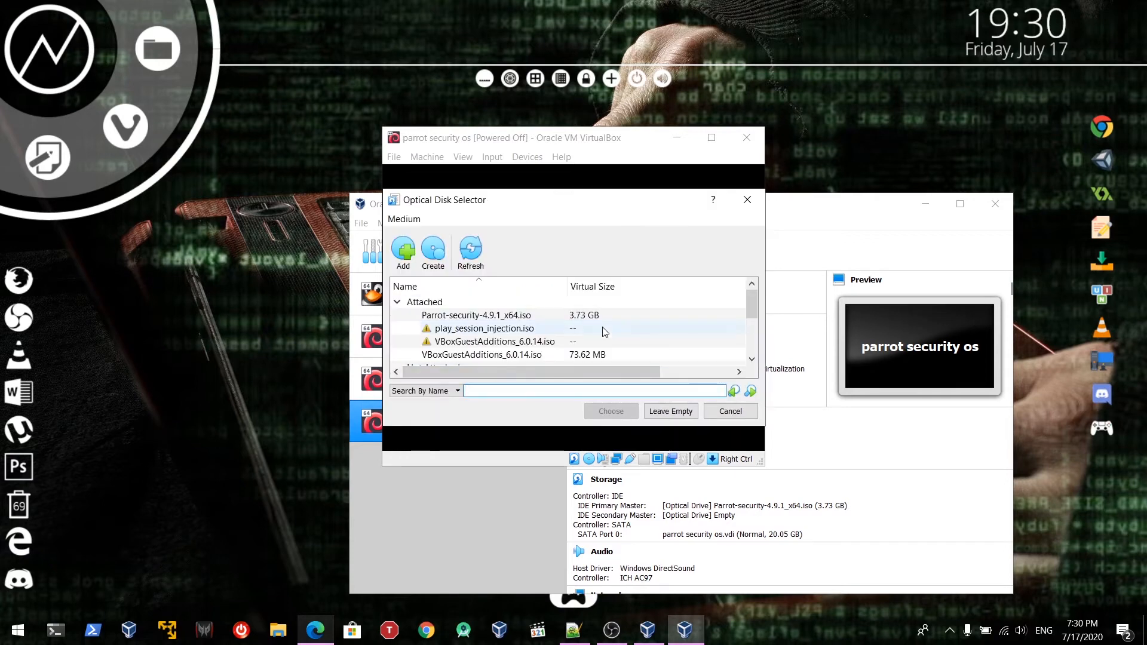
scroll(542, 339, up, 5)
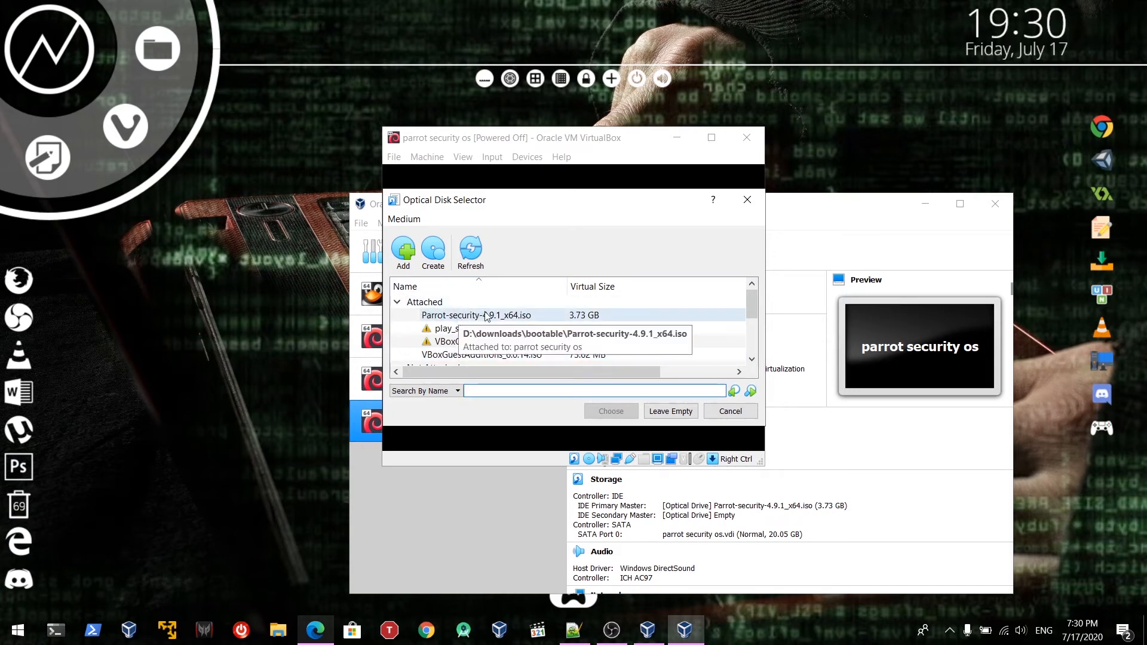
click(506, 318)
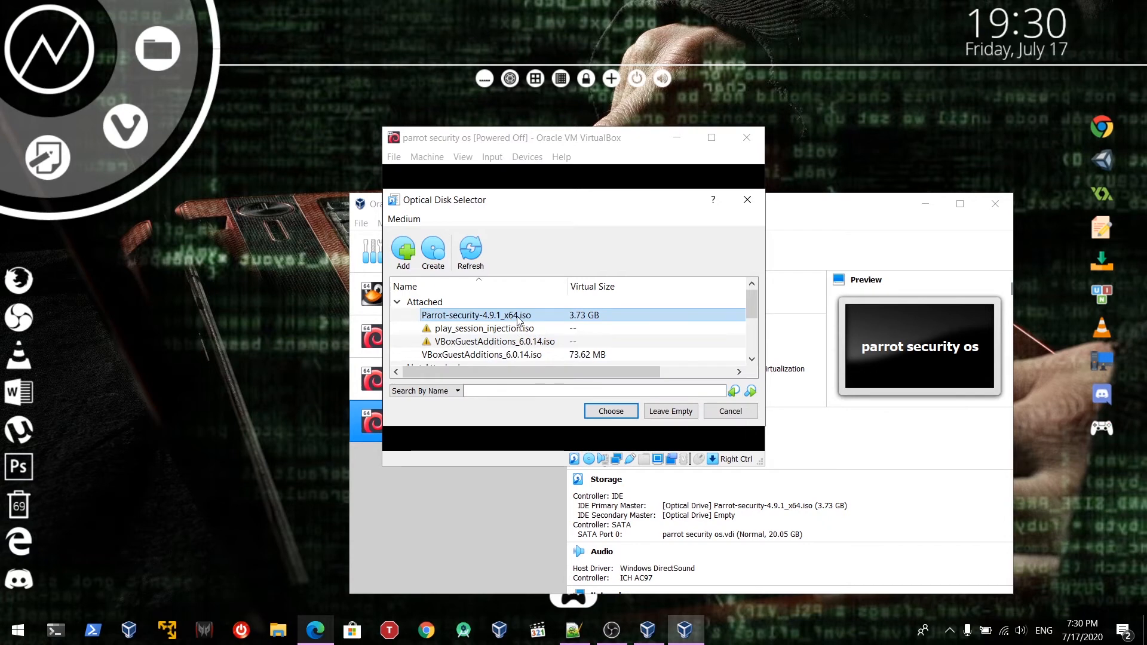
click(403, 251)
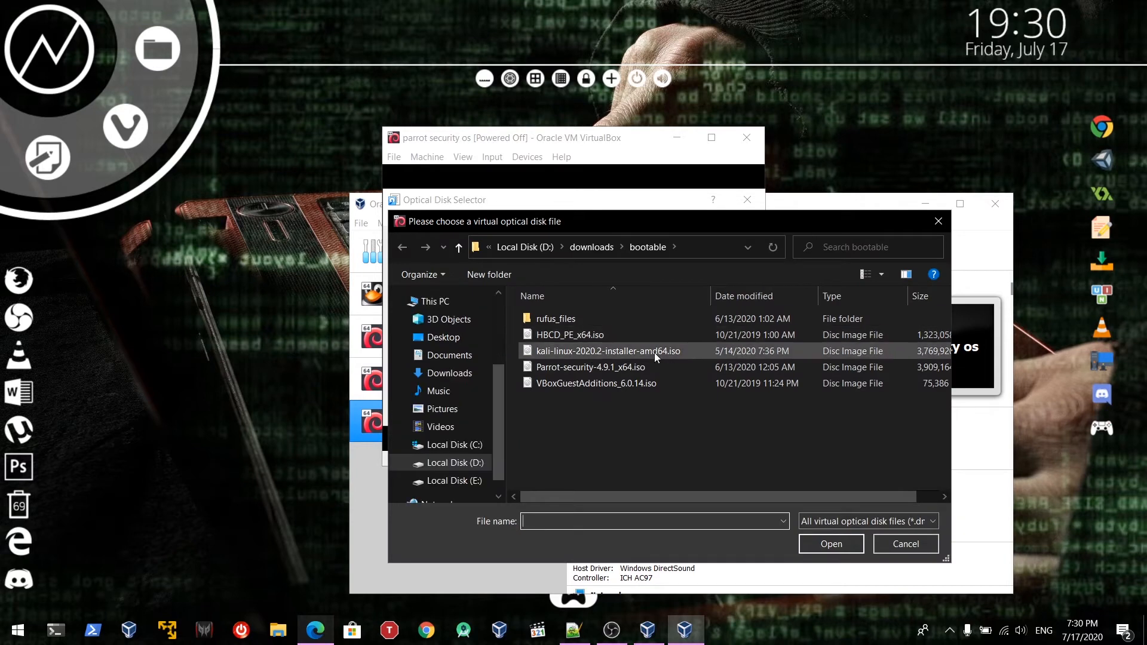
double_click(717, 370)
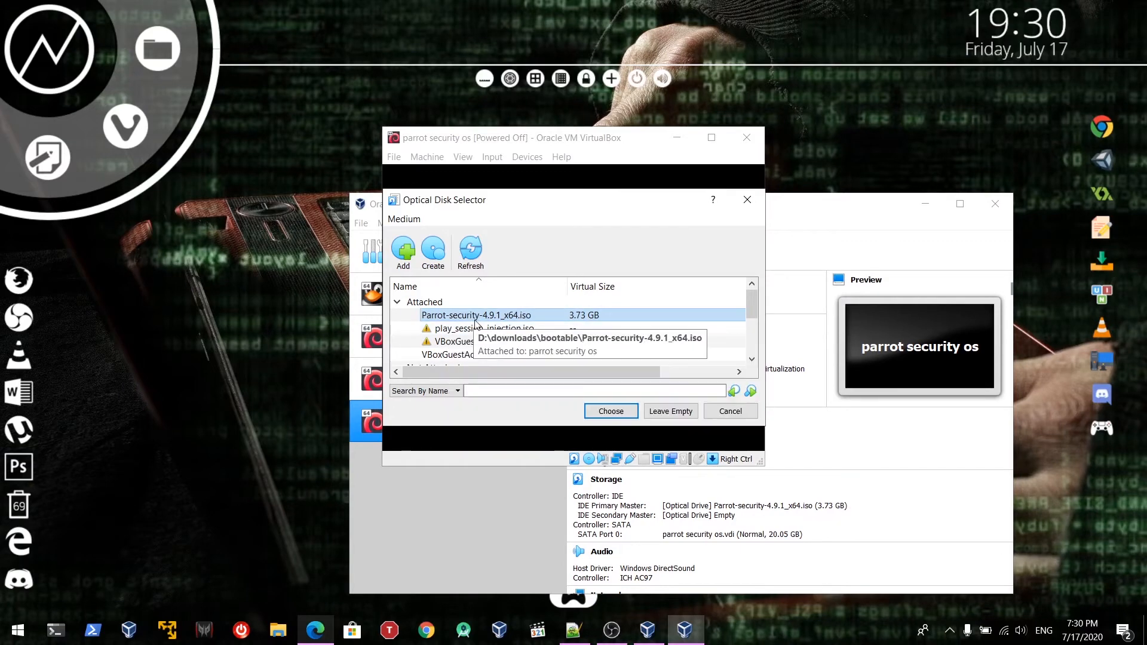
click(605, 416)
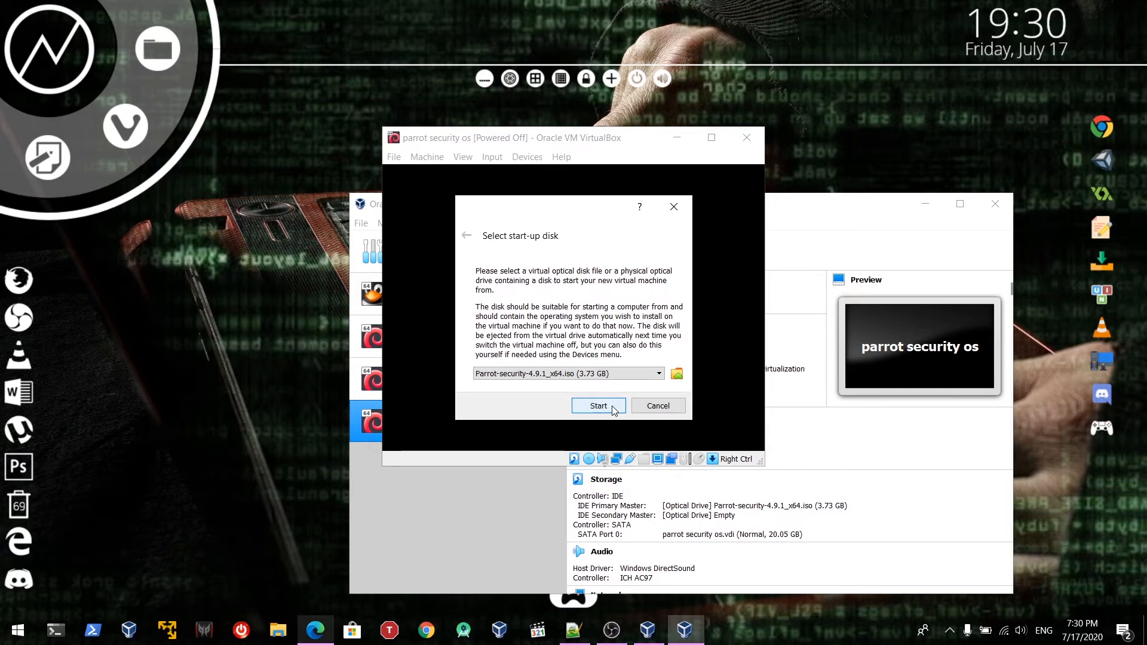
click(614, 410)
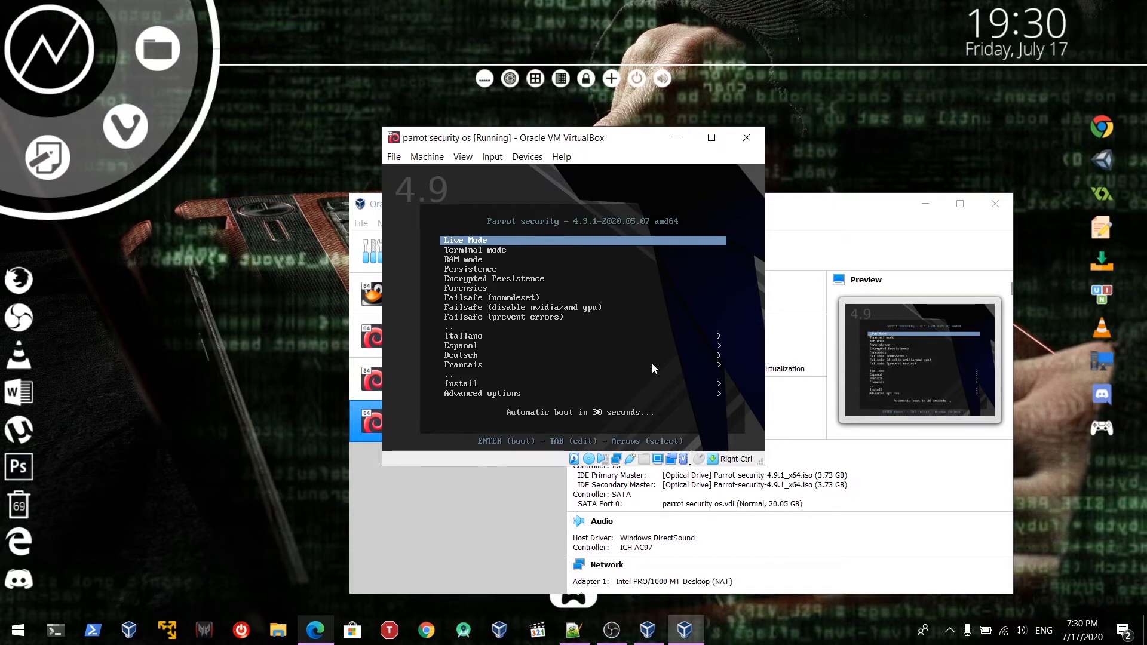
Go full screen and choose Install > Install with GTK GUI from the Parrot boot menu
key(Down)
key(Down)
key(Down)
key(Down)
key(Down)
key(Down)
key(Down)
key(Down)
key(Down)
key(Down)
key(Down)
key(Down)
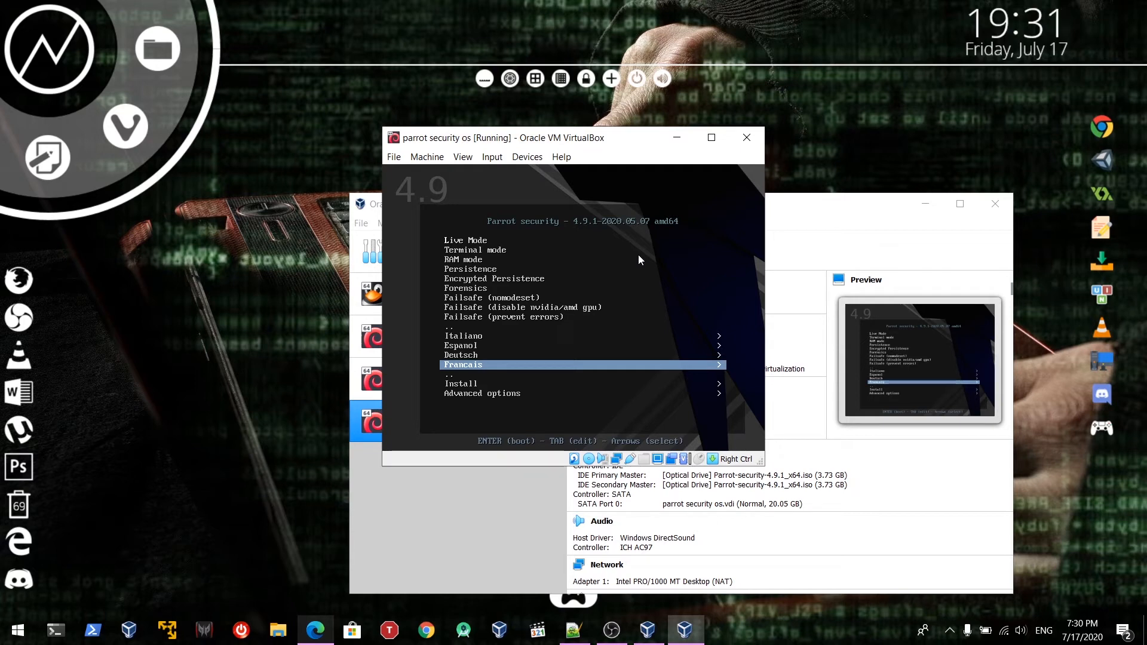
key(ctrl+f)
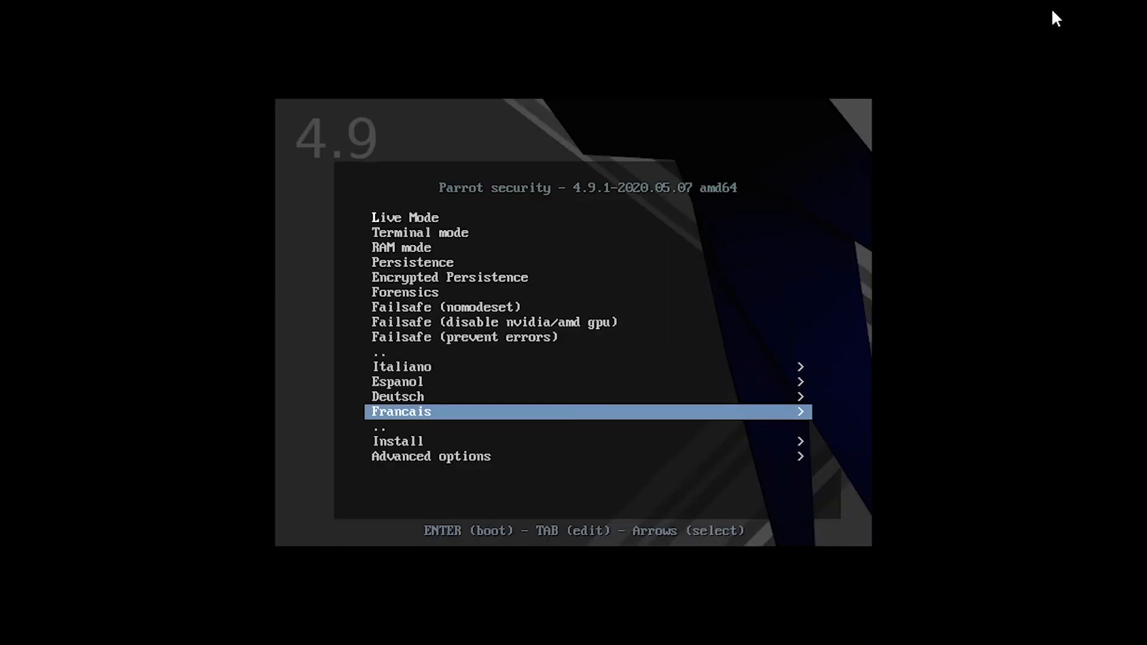
key(Down)
key(Down)
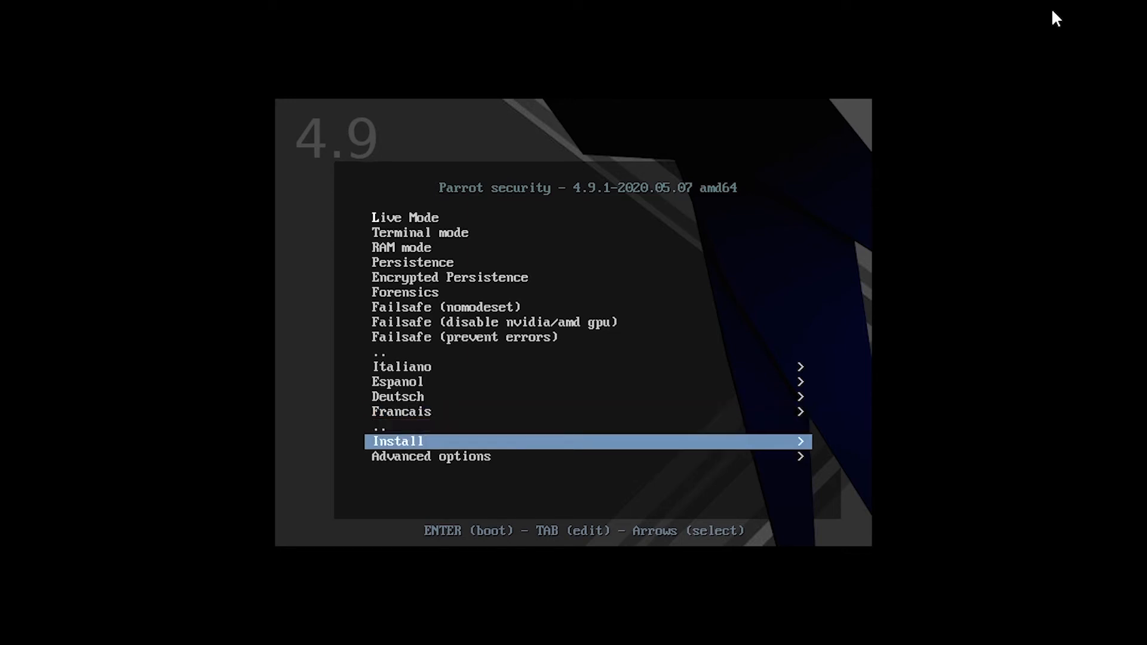
key(Return)
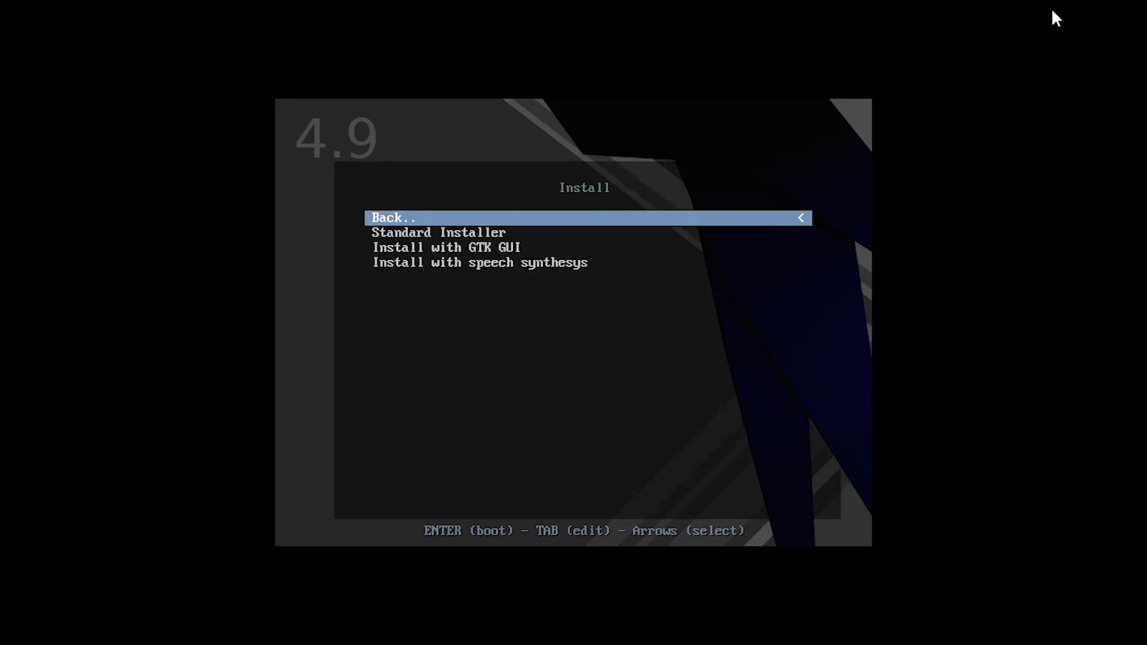
key(Down)
key(Up)
key(Down)
key(Down)
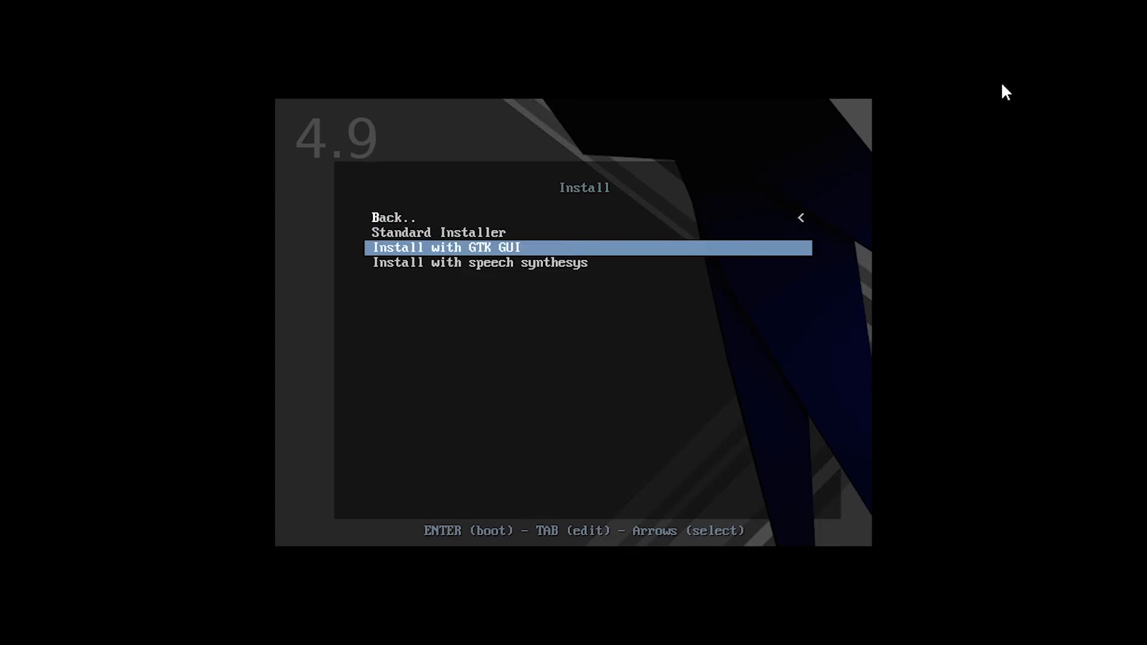
key(Up)
key(Up)
key(Down)
key(Down)
key(Return)
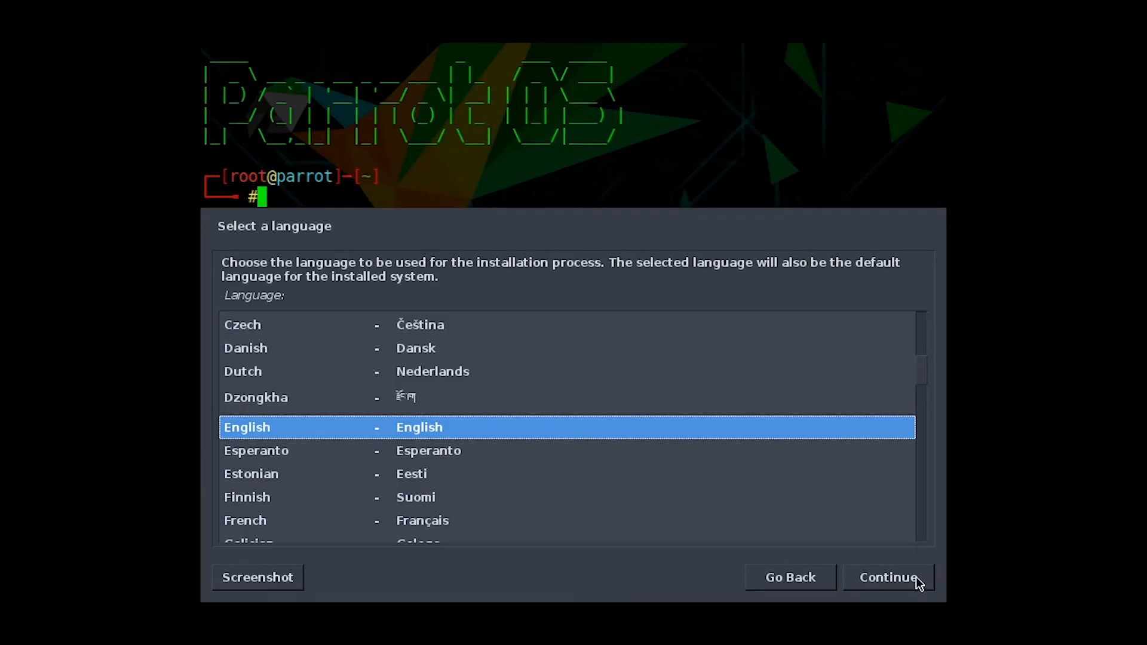
Accept English, United States and the American English keymap in the Parrot installer
click(898, 578)
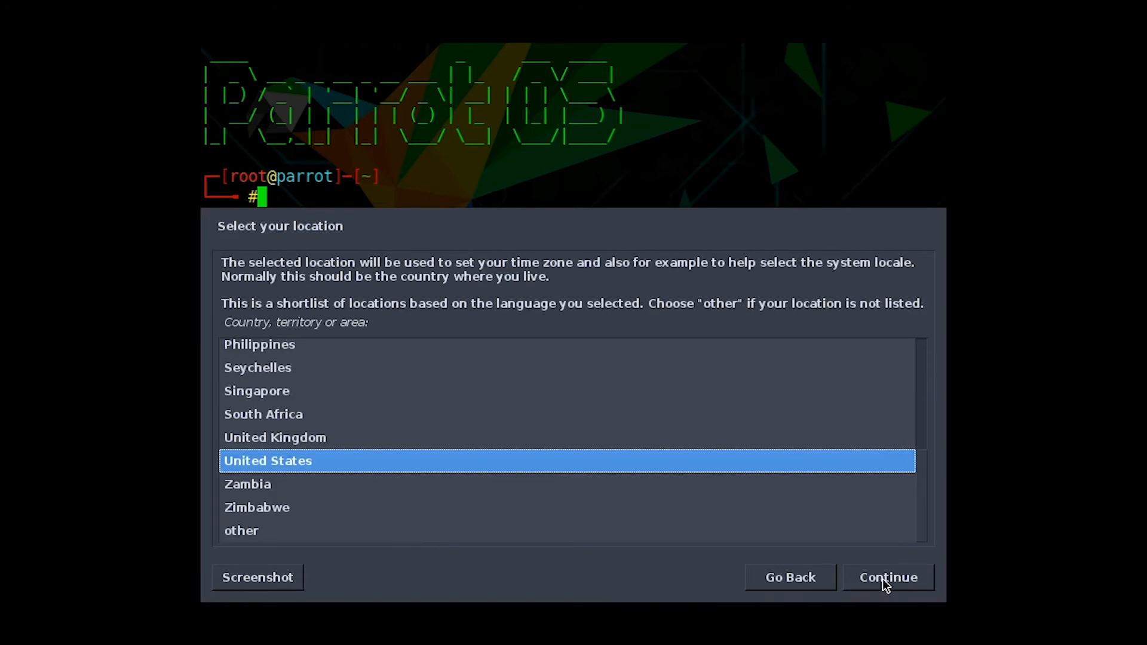
click(884, 578)
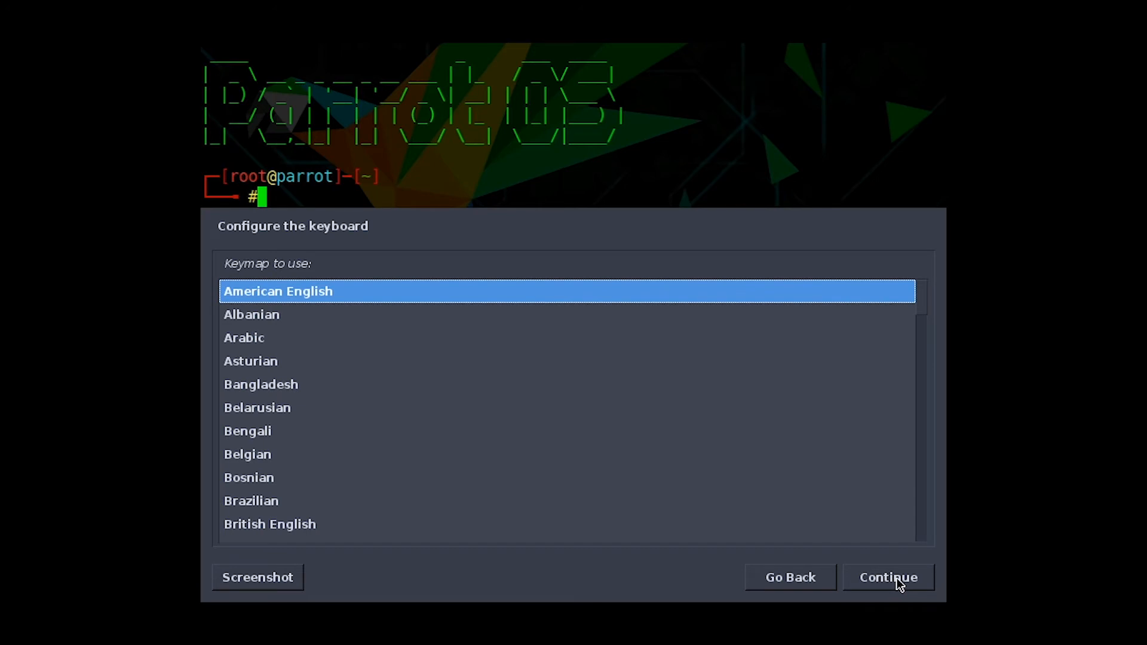
click(897, 579)
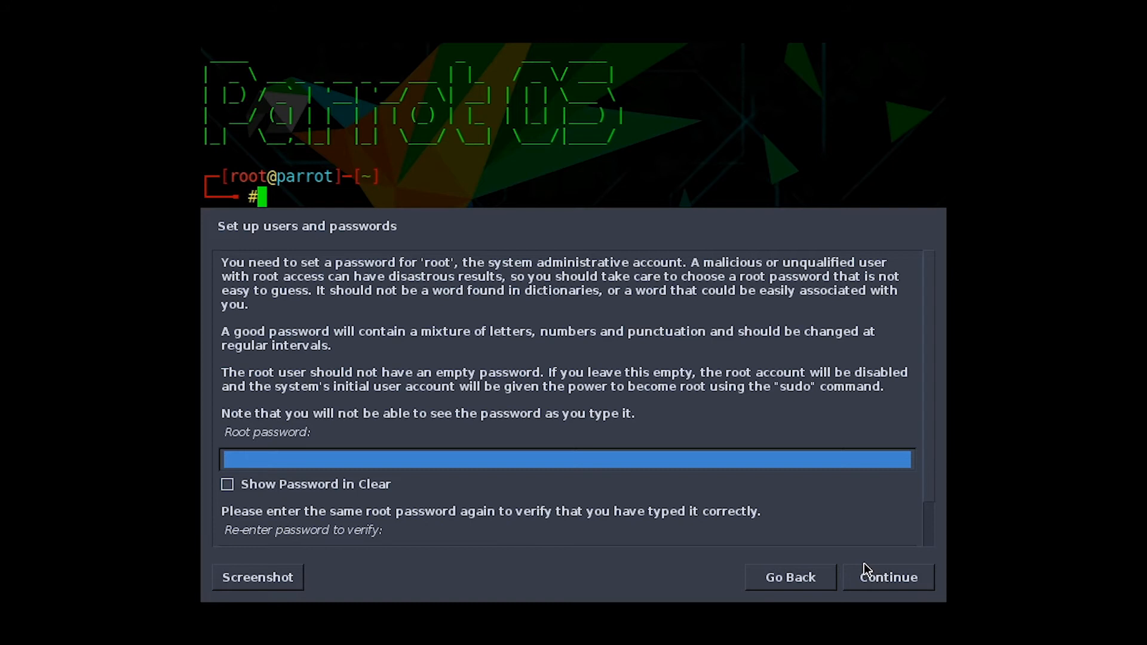
Enter the root account password, re-enter it in the verify field, and continue
text(●)
key(BackSpace)
text(●●●●)
click(392, 528)
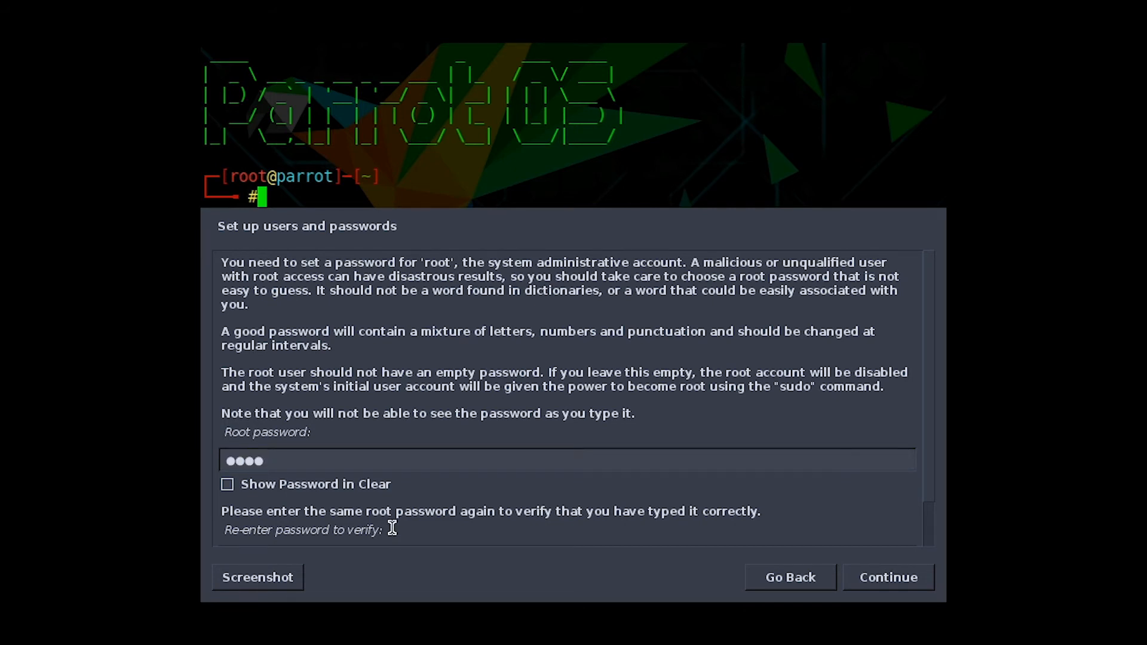
key(Tab)
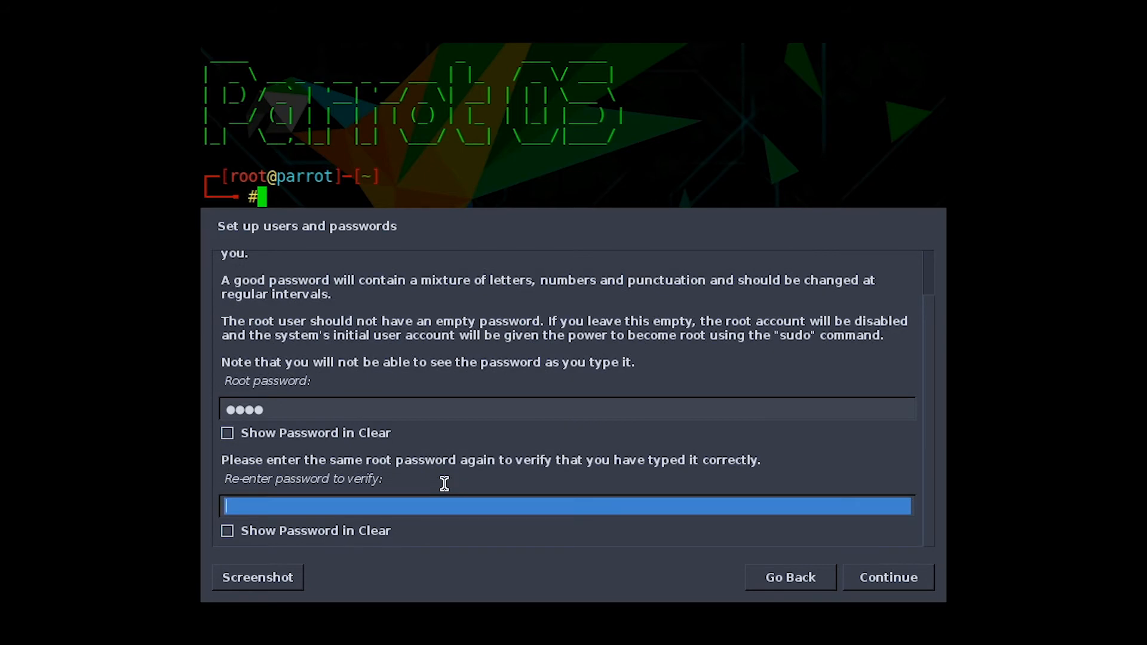
scroll(487, 405, up, 2)
scroll(486, 404, down, 2)
scroll(440, 396, up, 2)
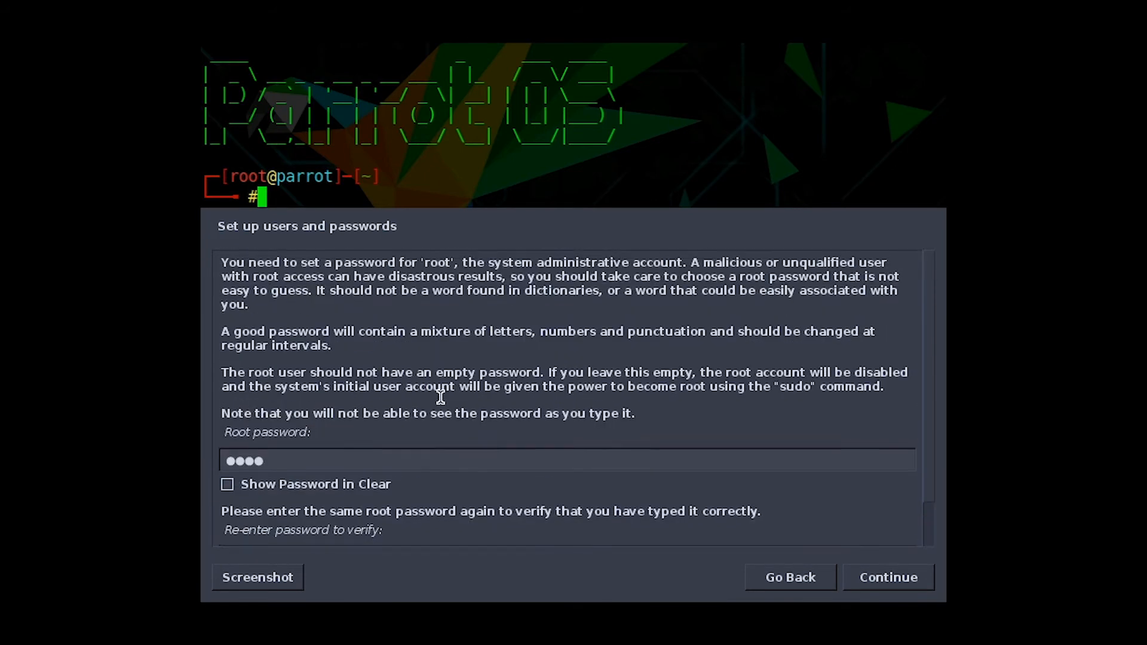
scroll(440, 396, down, 2)
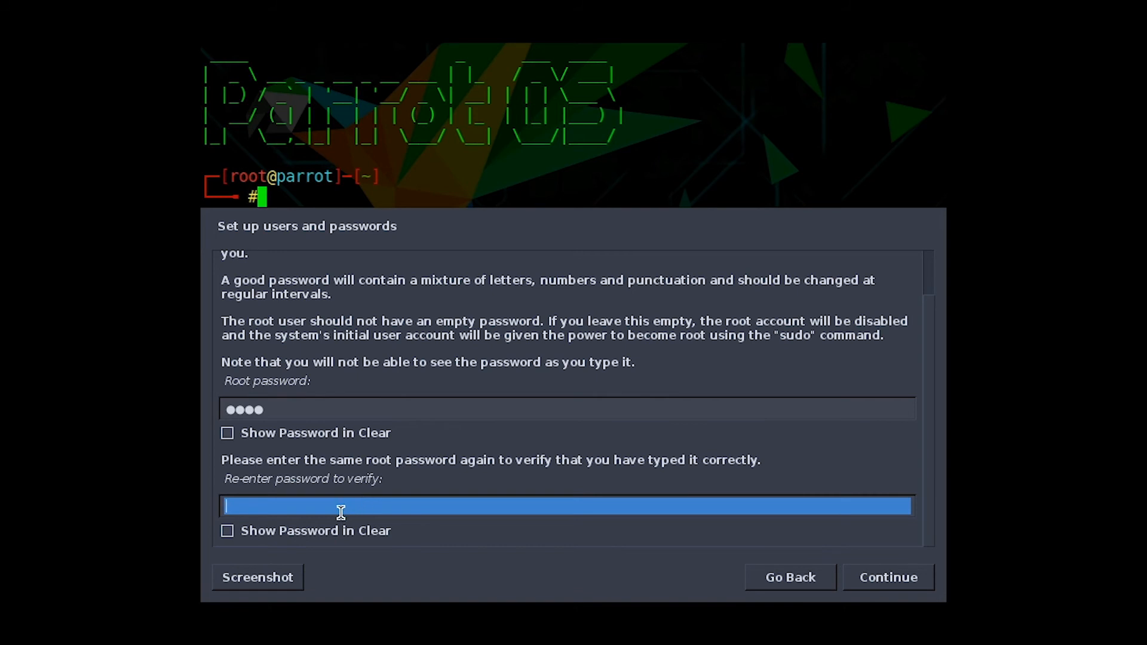
text(toor)
click(895, 576)
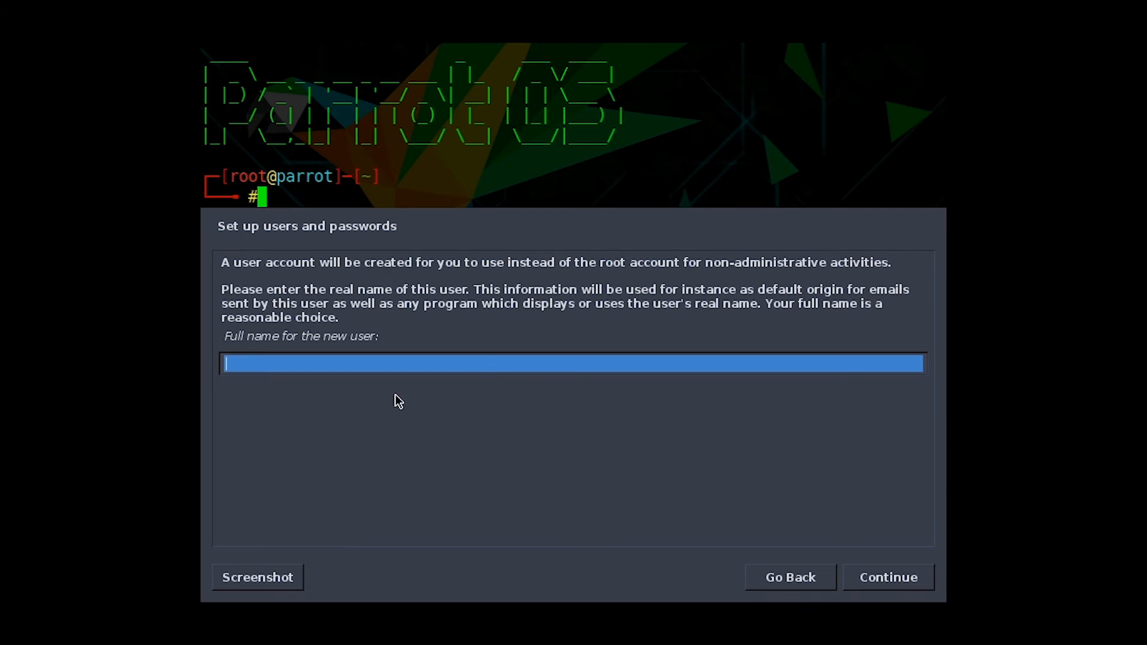
Enter the new user's full name and replace the default username with a chosen one
text(The Amazicellent )
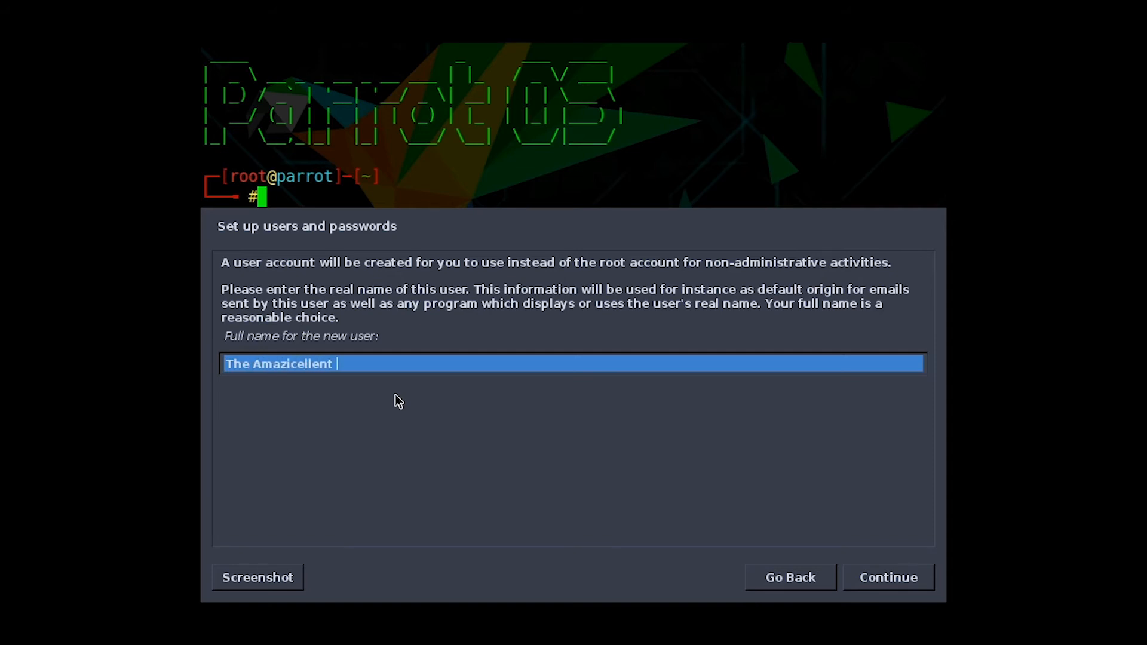
text(Hacker)
click(855, 582)
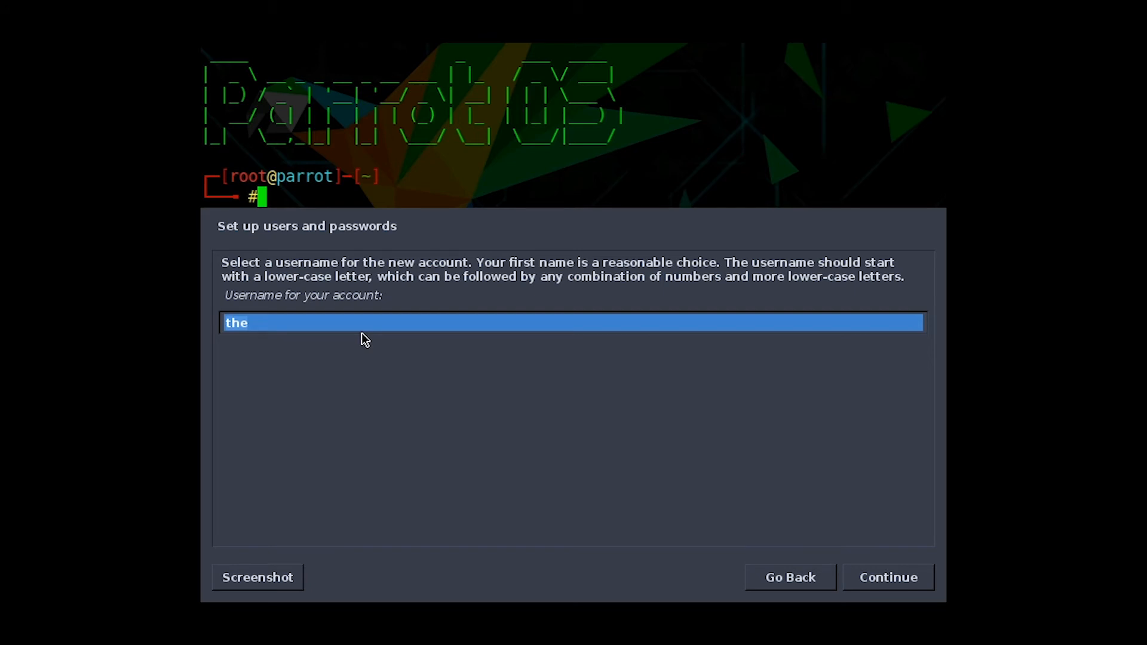
text(ta)
key(BackSpace)
key(BackSpace)
text(t)
key(BackSpace)
text(hacker)
click(876, 574)
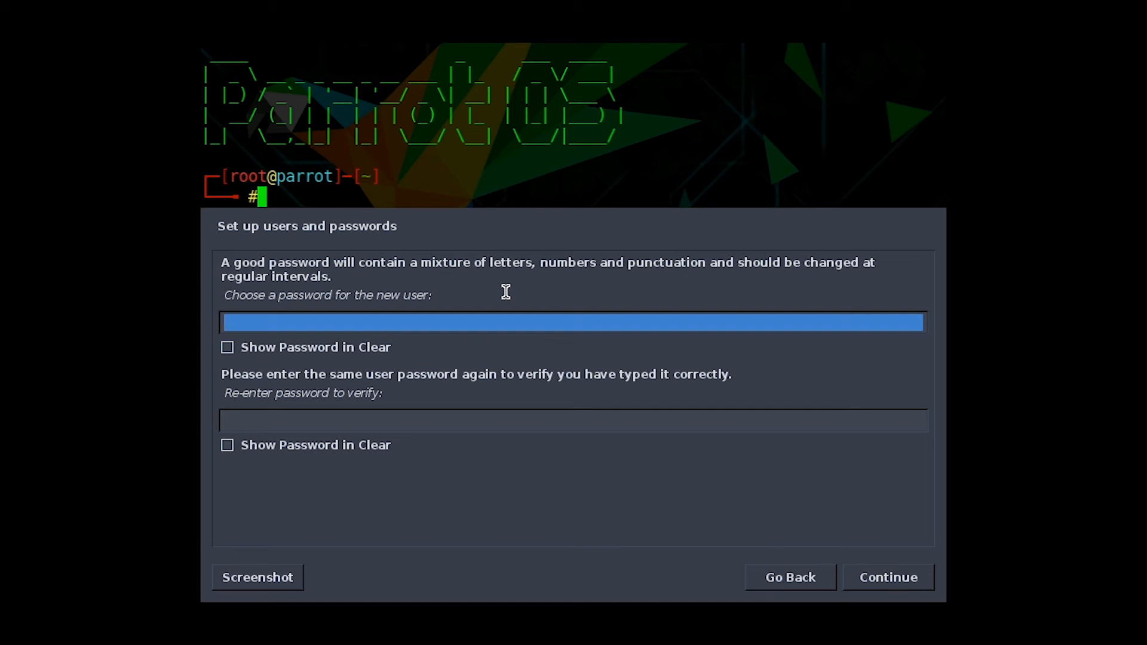
Set the new user's password and confirm it in the verification field
text(toor)
click(304, 416)
text(toor)
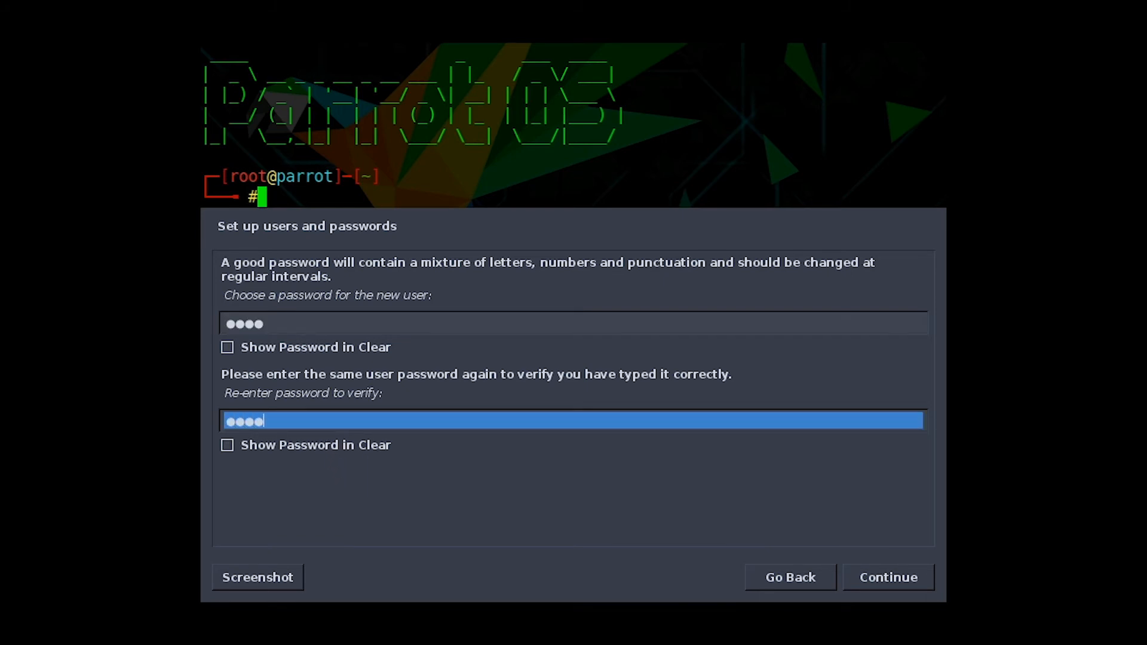
click(904, 586)
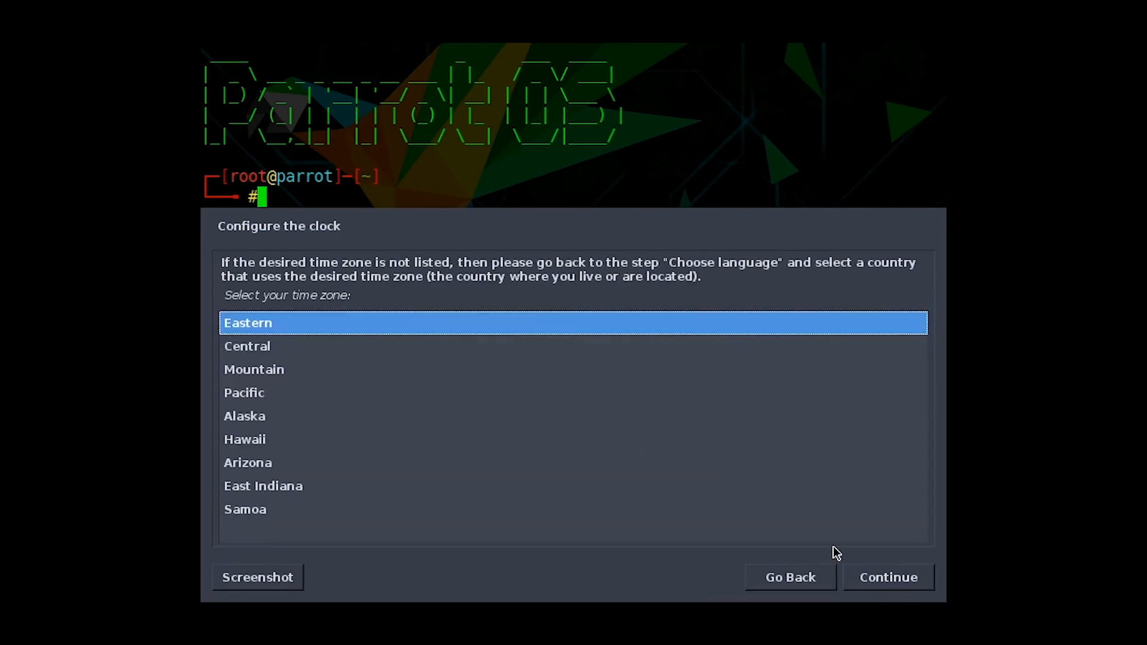
Keep Eastern time; put all files in one partition on the 21.5 GB disk, no swap, and write changes
click(912, 580)
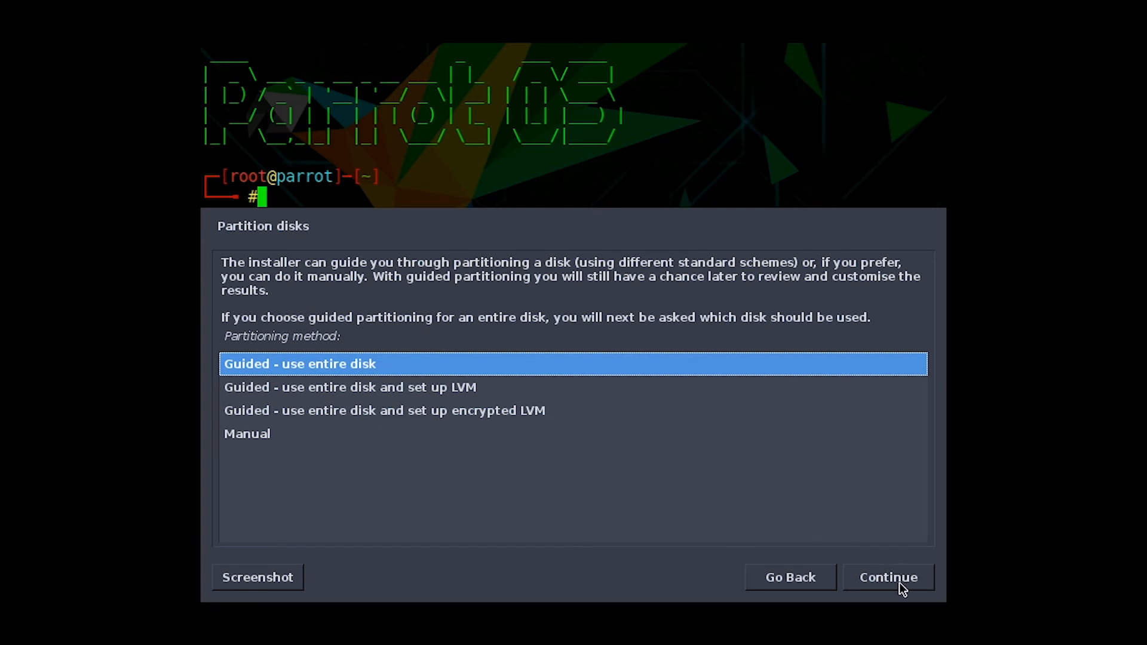
click(902, 589)
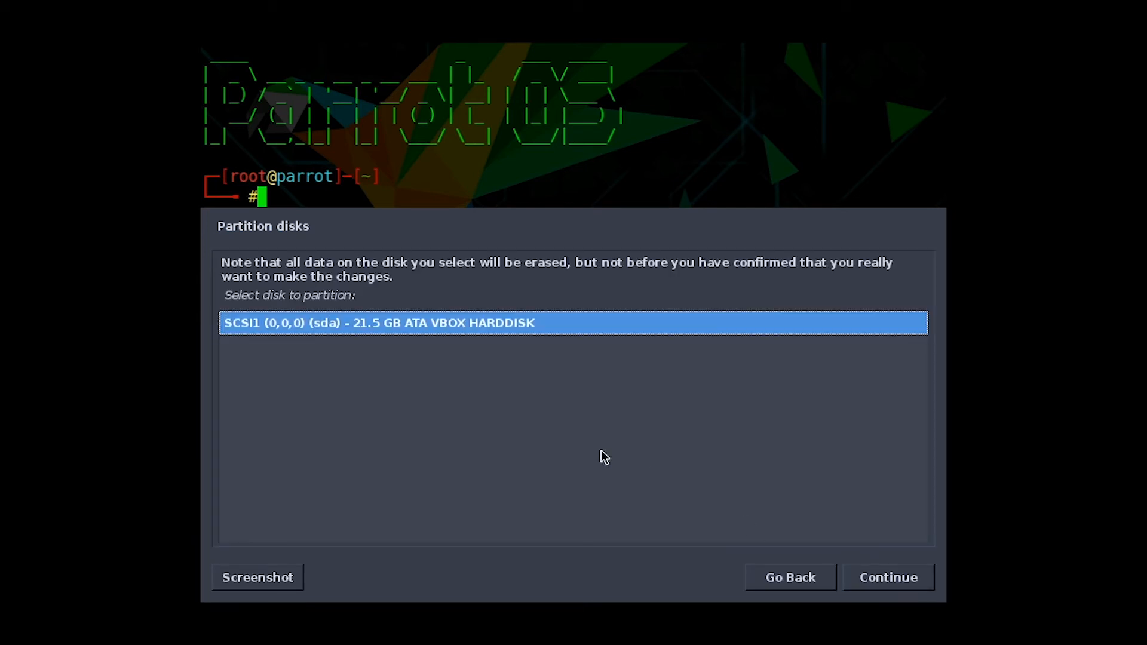
click(893, 579)
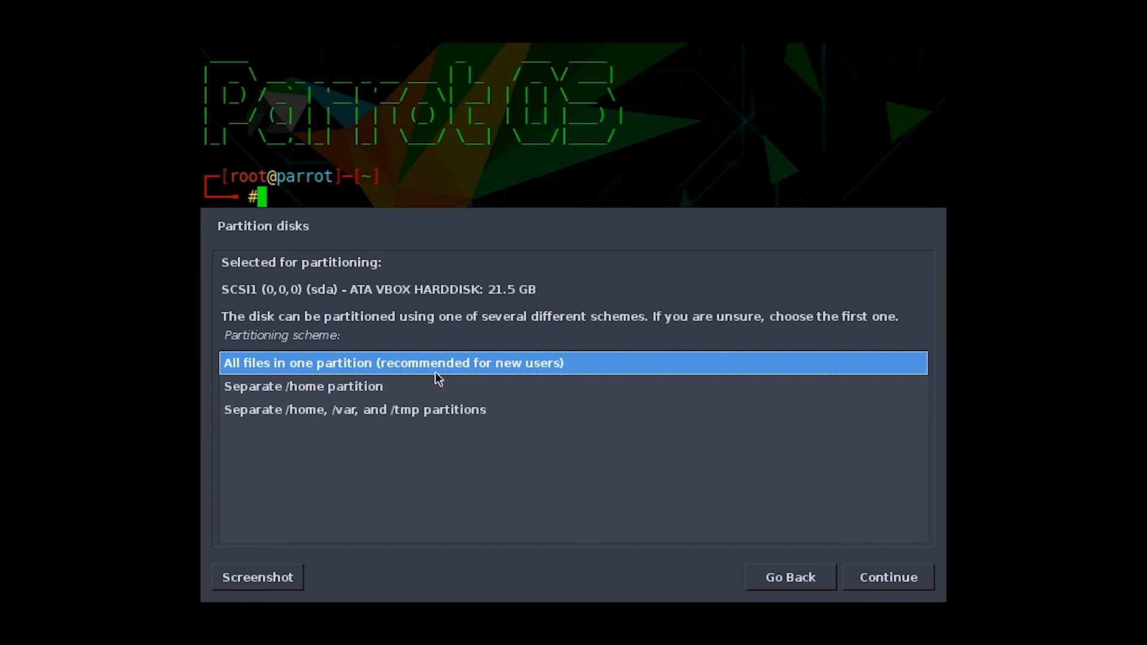
click(911, 579)
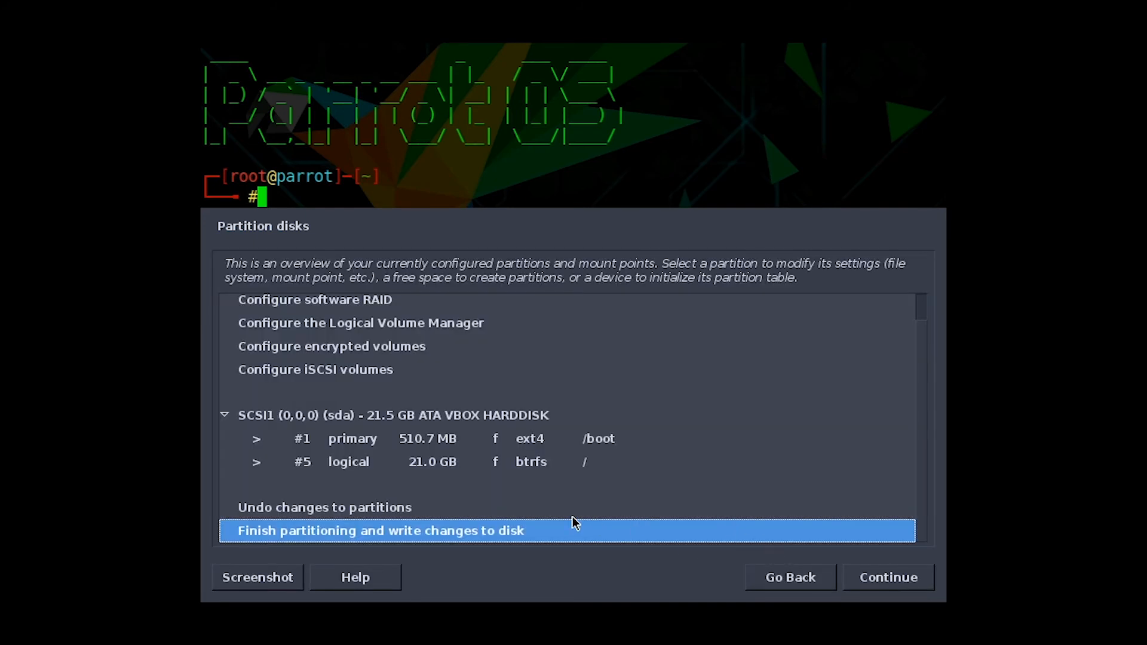
click(895, 579)
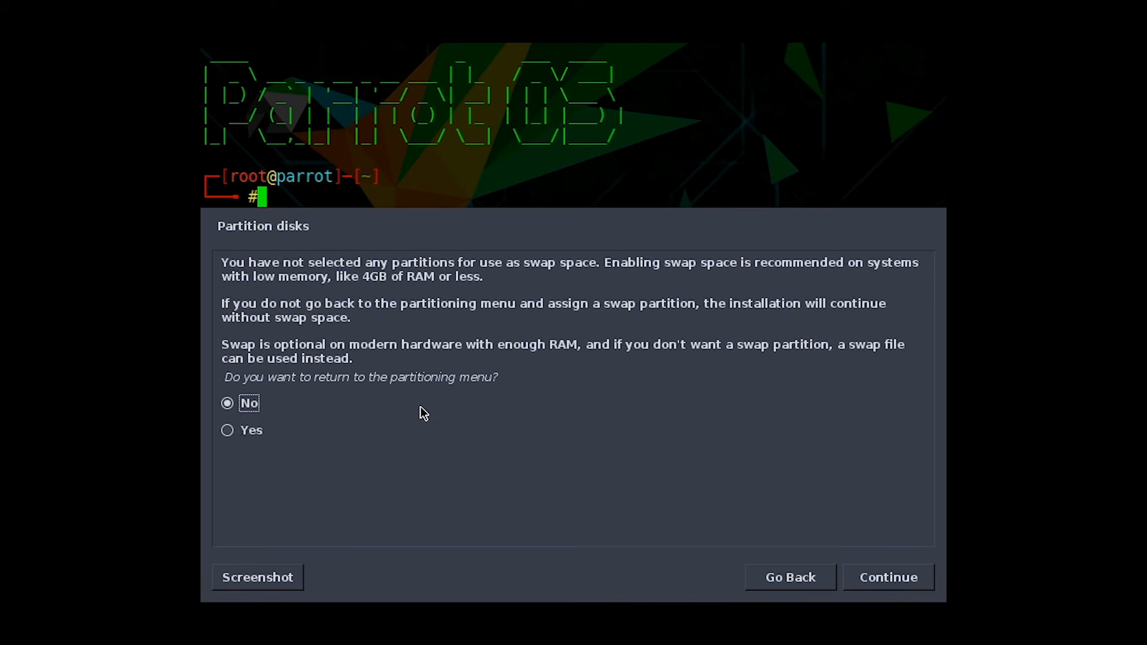
click(901, 579)
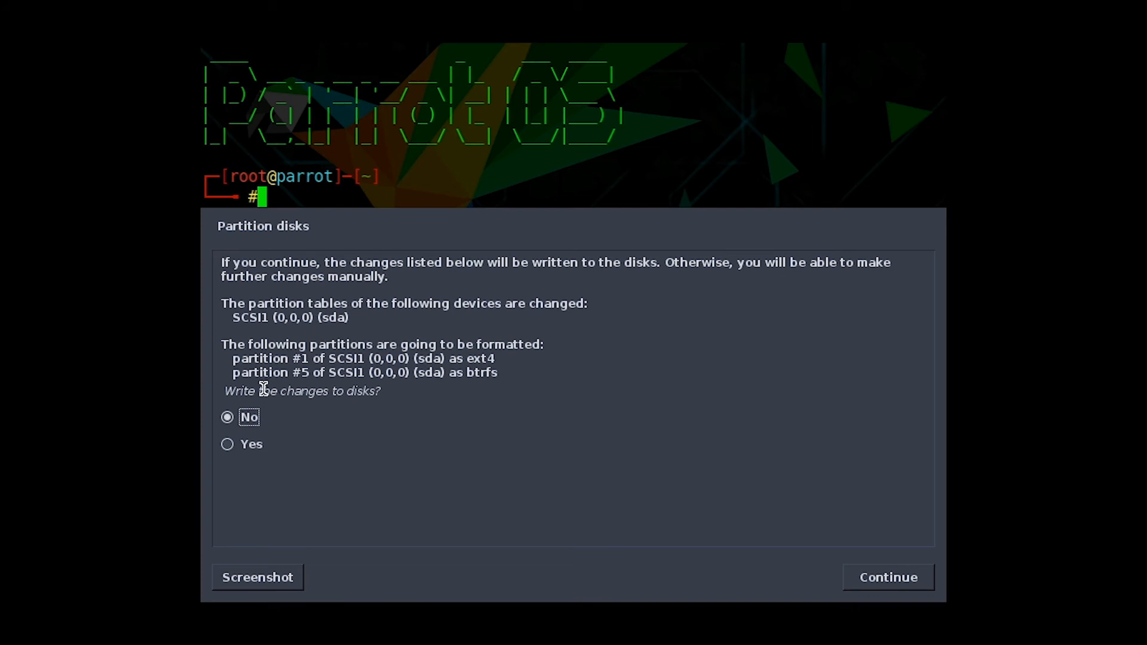
click(237, 444)
click(890, 583)
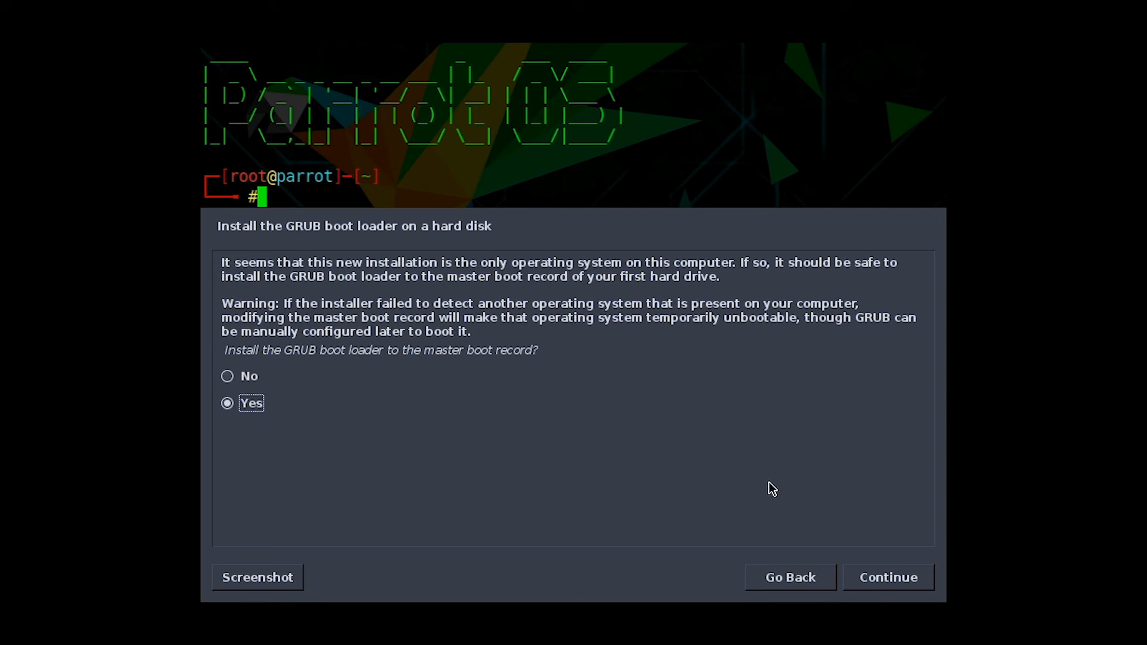
Install the GRUB boot loader to the master boot record on /dev/sda
click(915, 580)
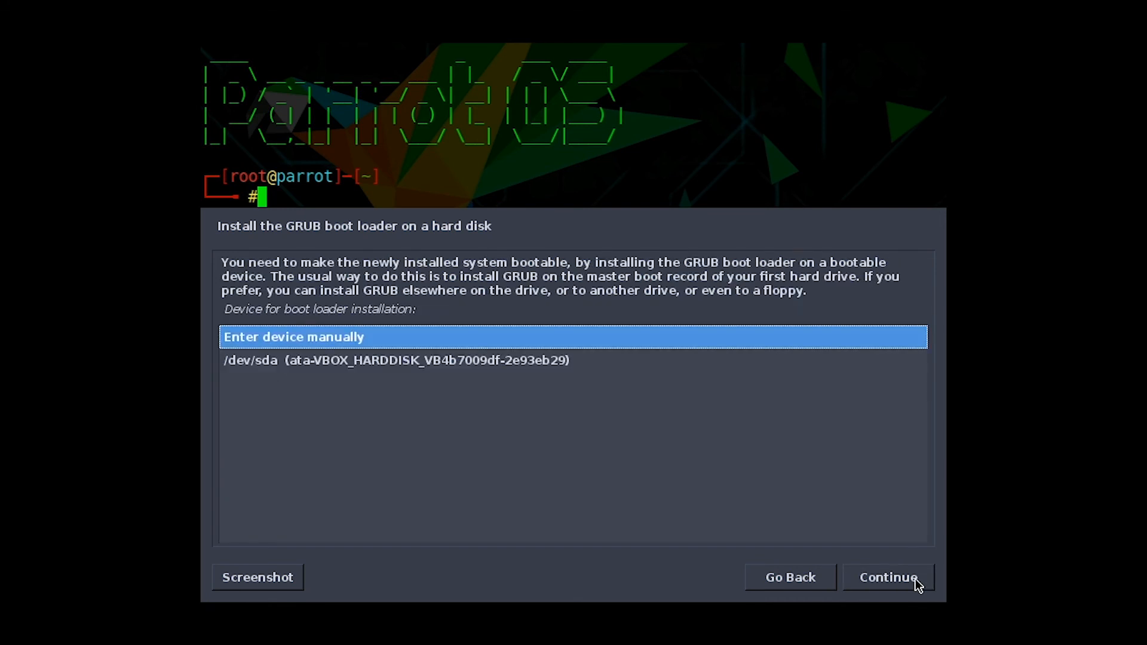
click(535, 369)
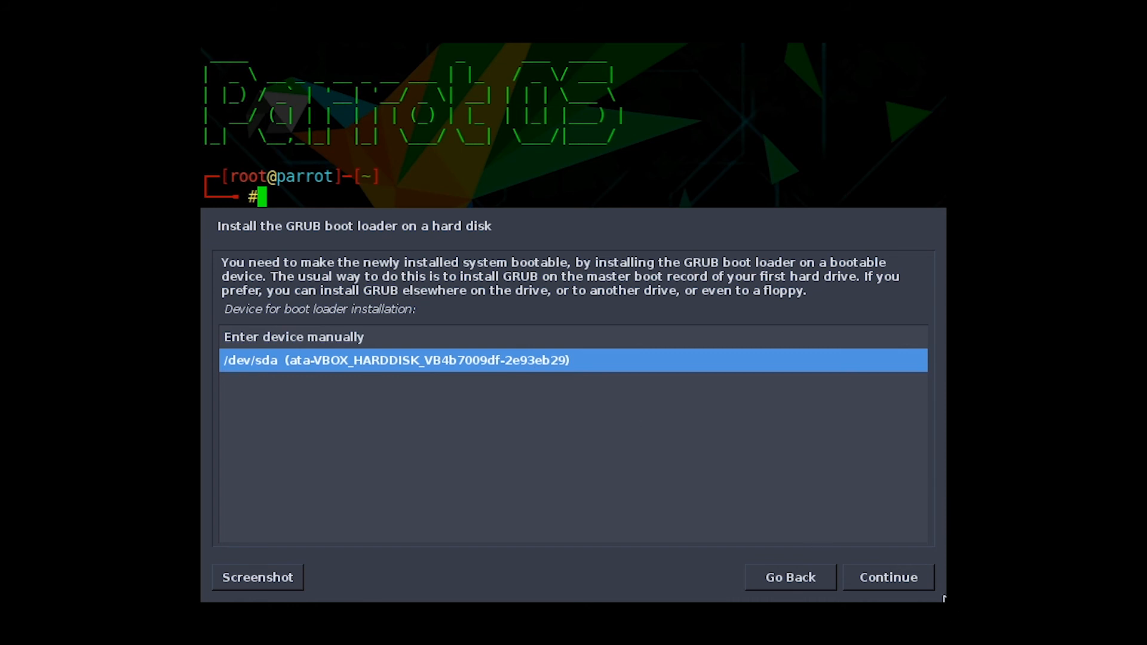
click(890, 580)
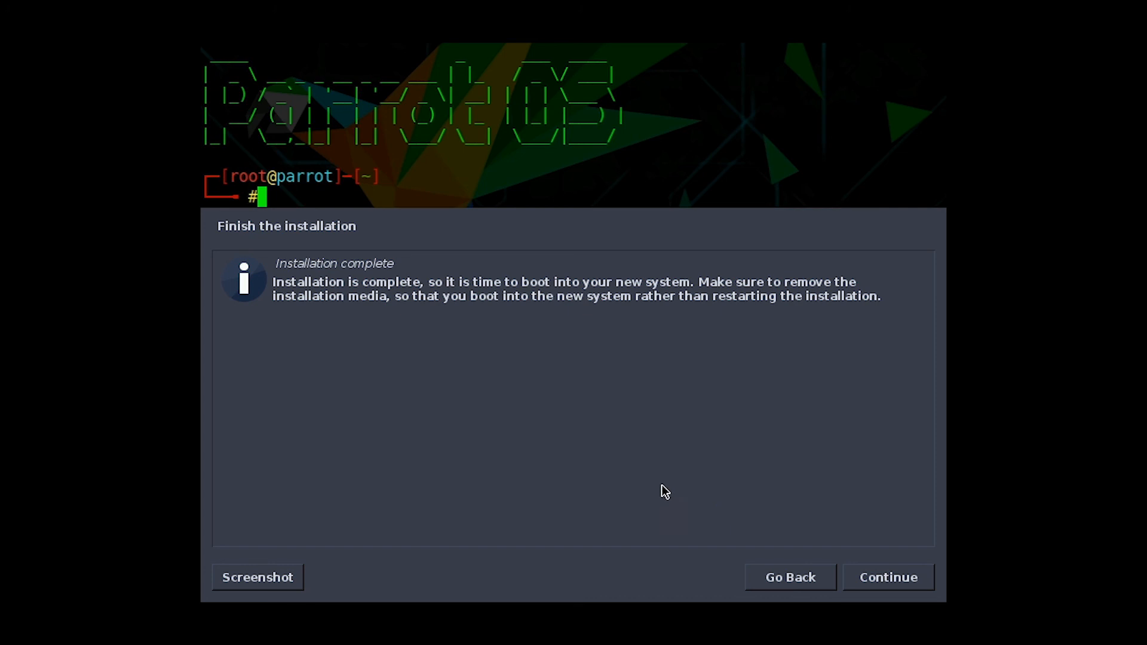
Finish installing, reboot the VM, and log in with the user password to reach the Parrot desktop
click(885, 588)
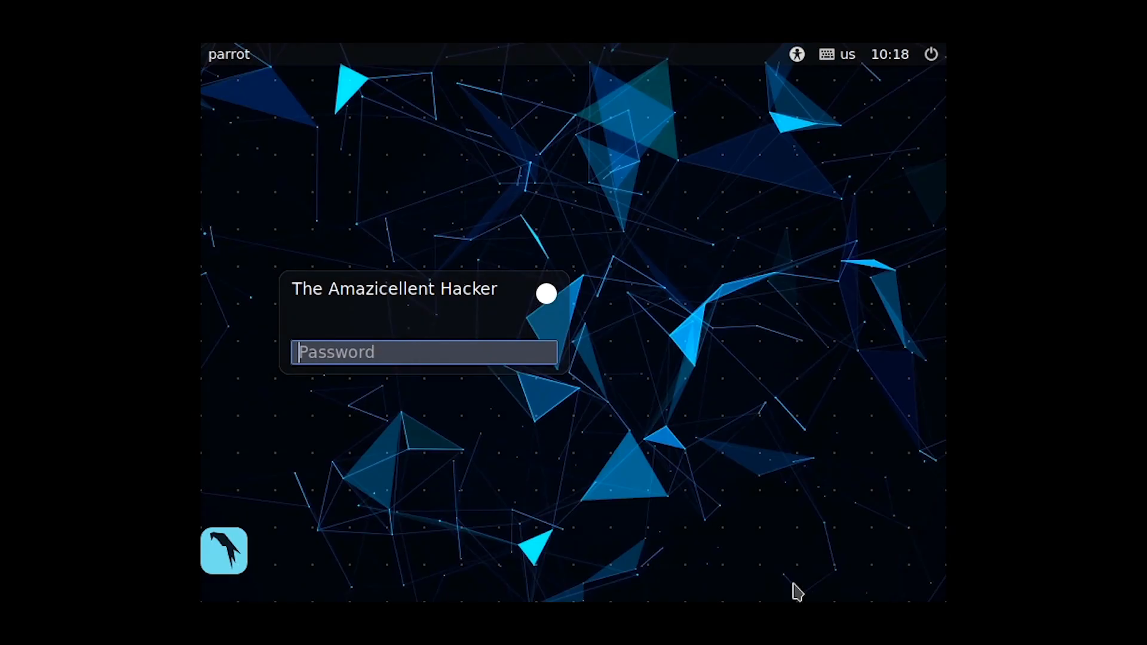
text(****)
key(Return)
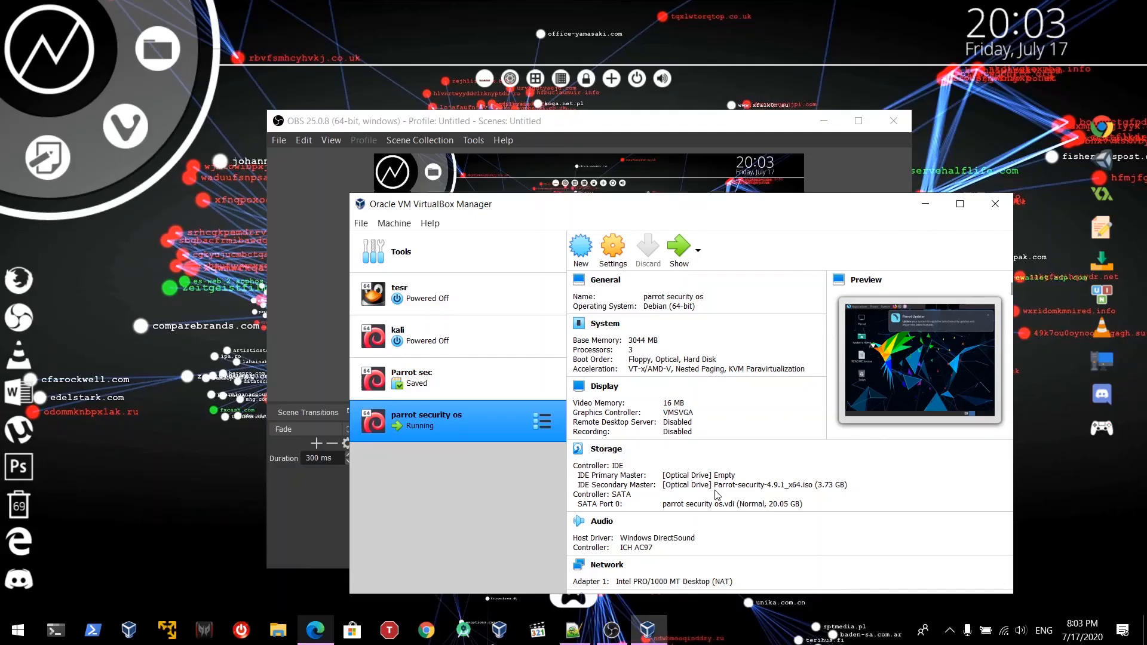
click(684, 630)
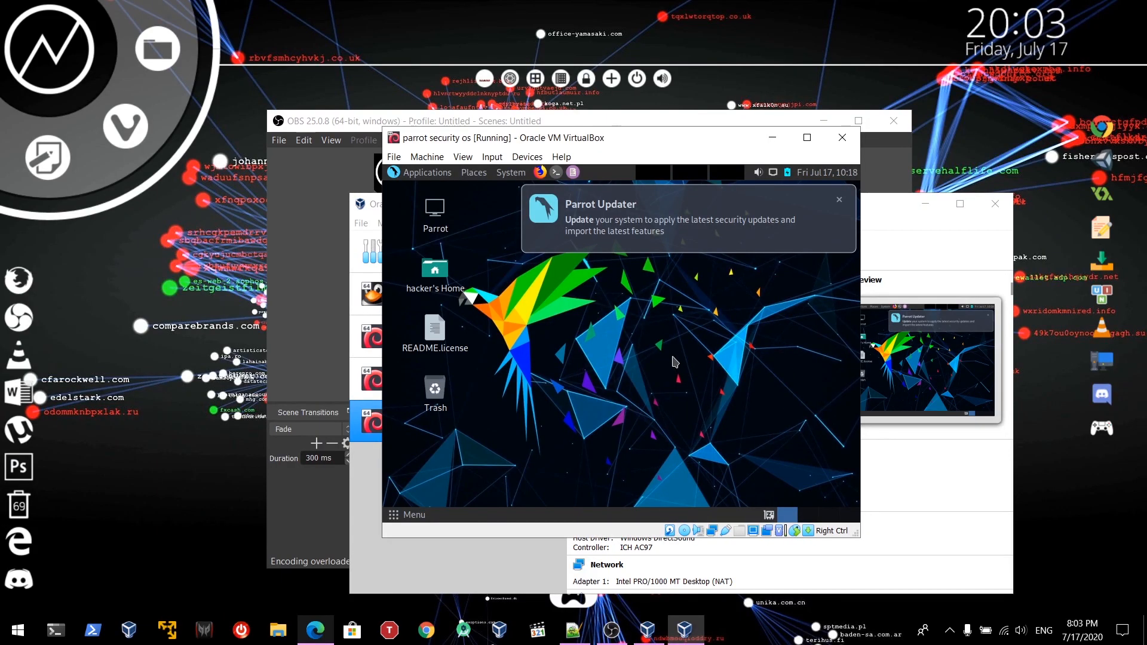
Run id in a Parrot terminal to show uid 1000 and sudo membership, then show the host desktop
click(556, 172)
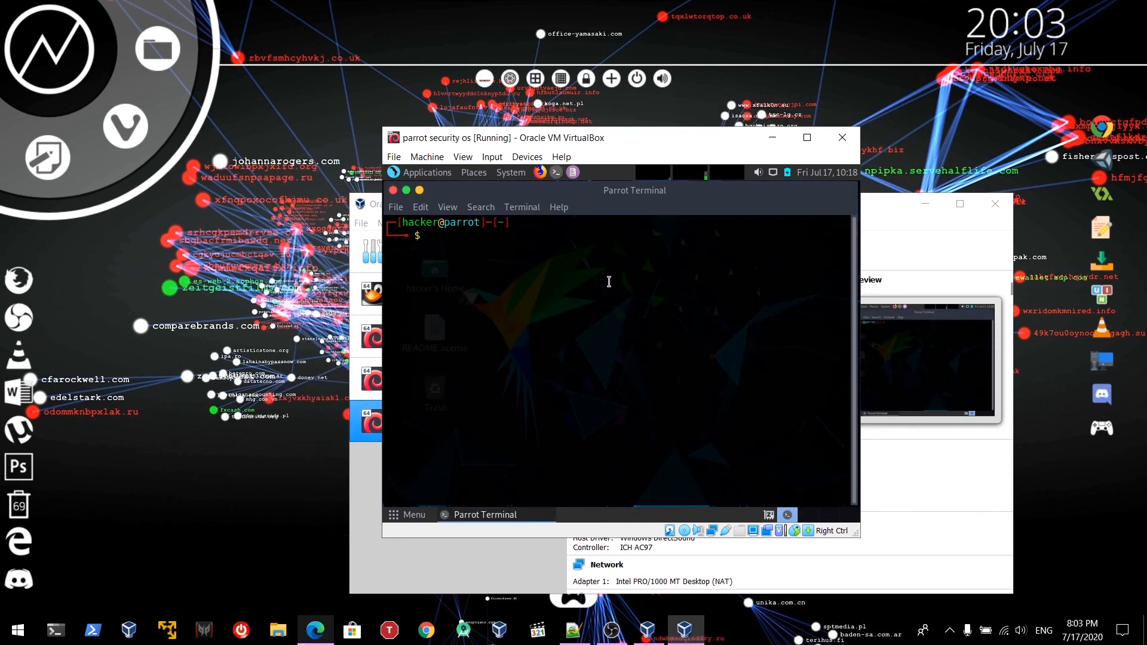
text(id)
key(Return)
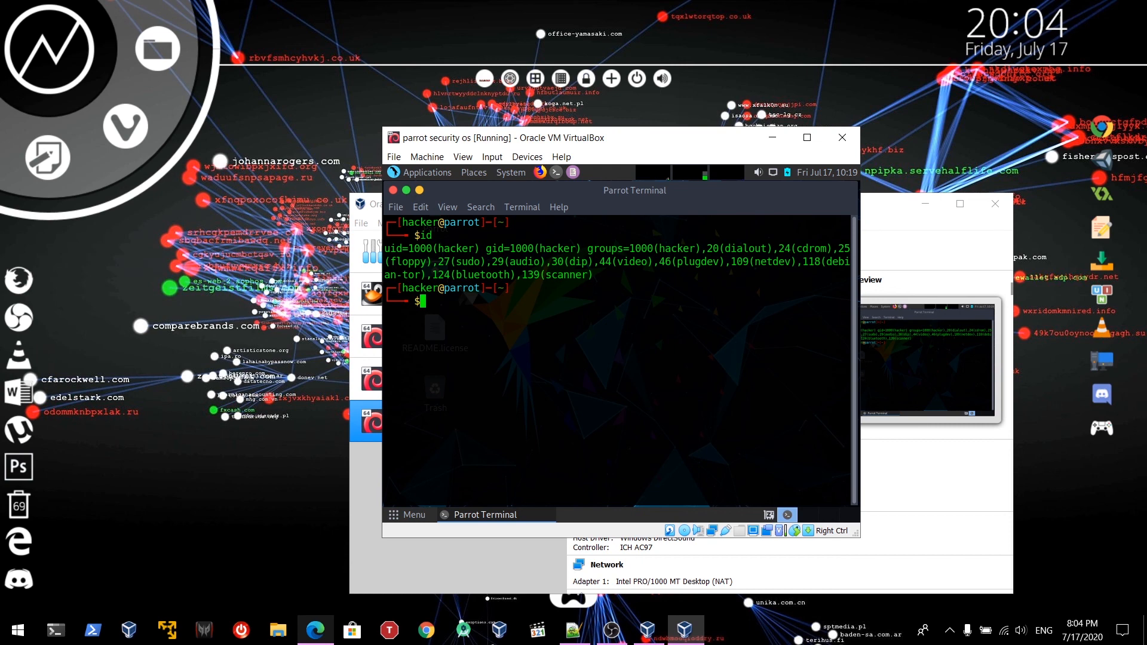
key(super+d)
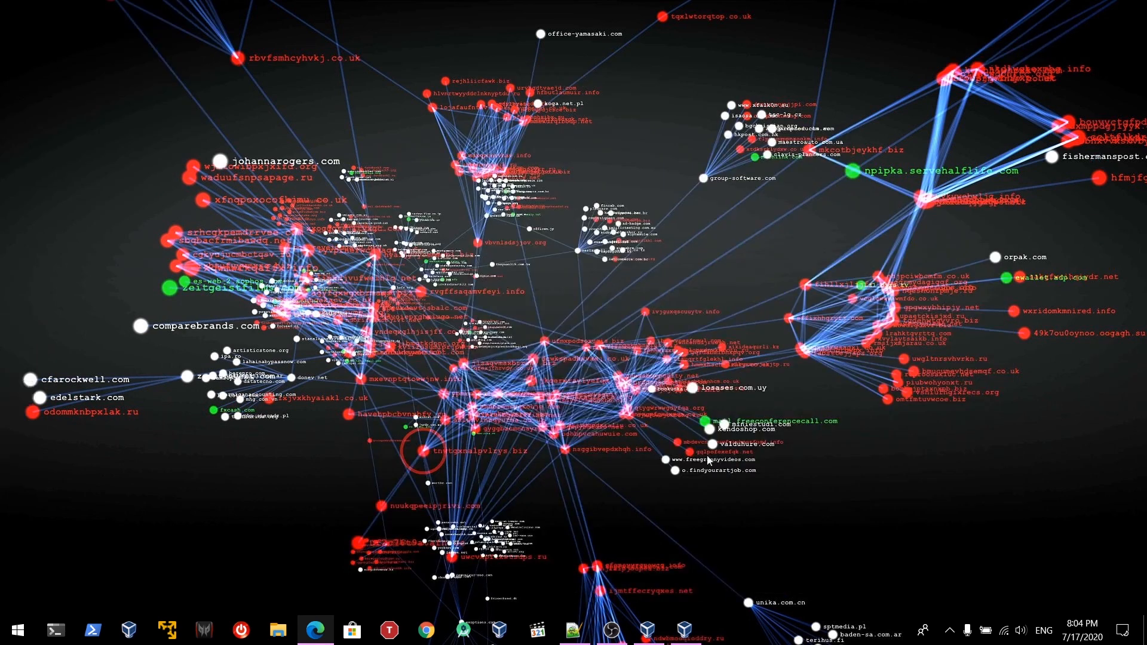